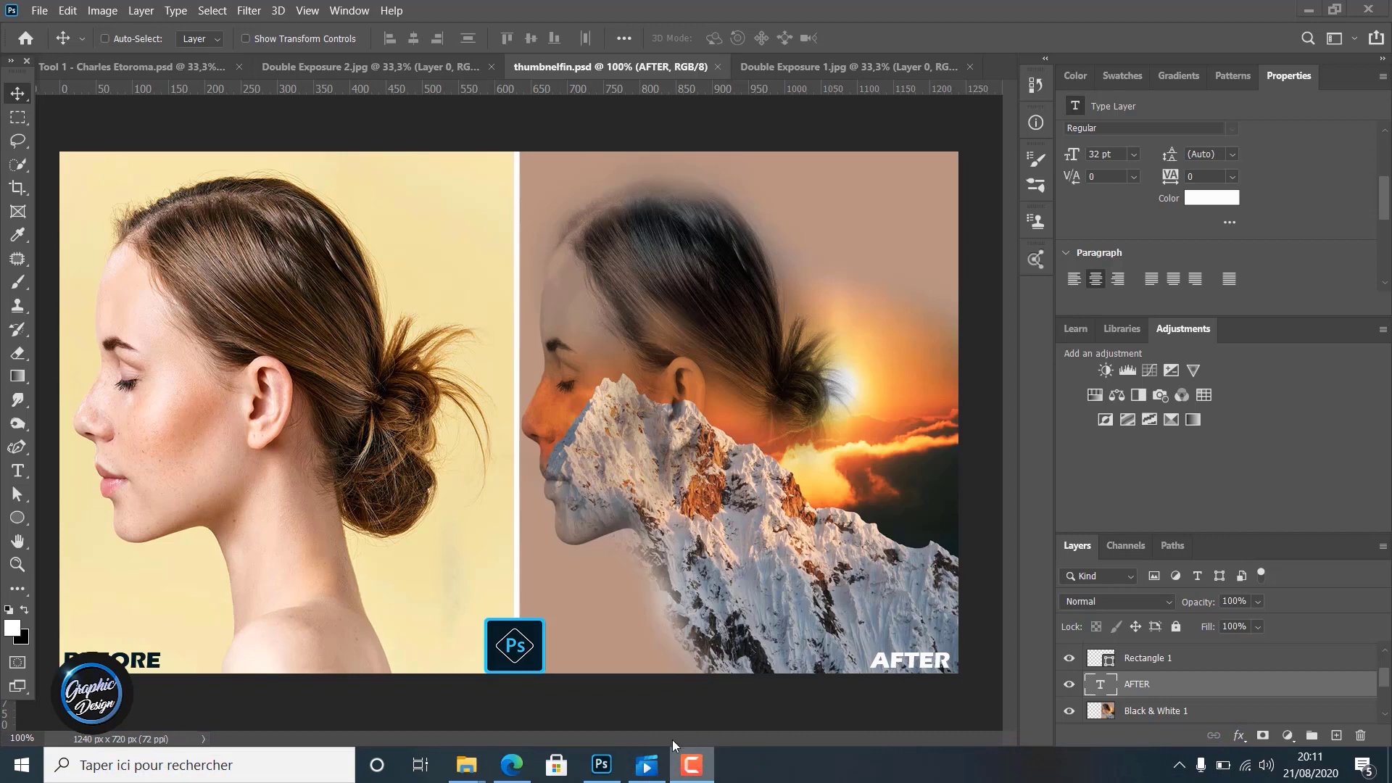
mouse_move(715, 773)
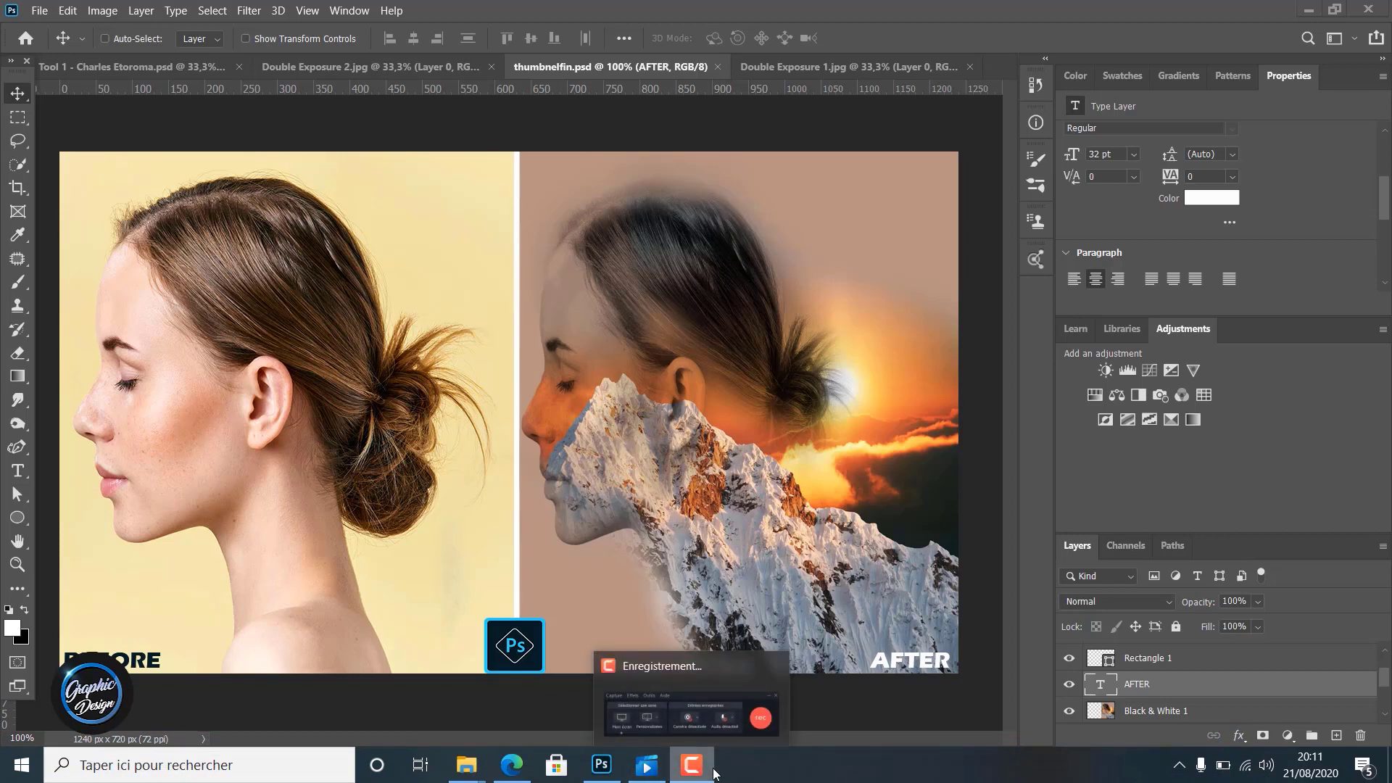
click(714, 773)
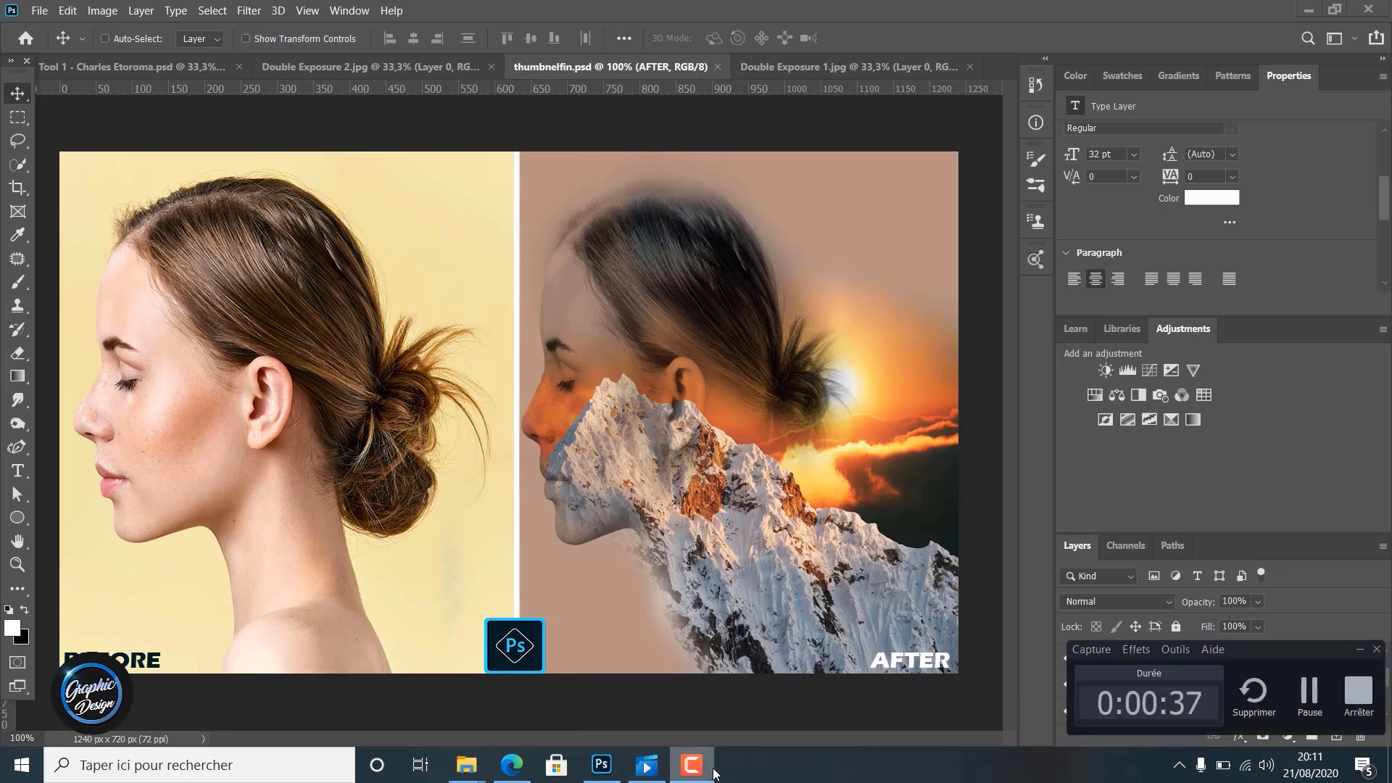
click(715, 773)
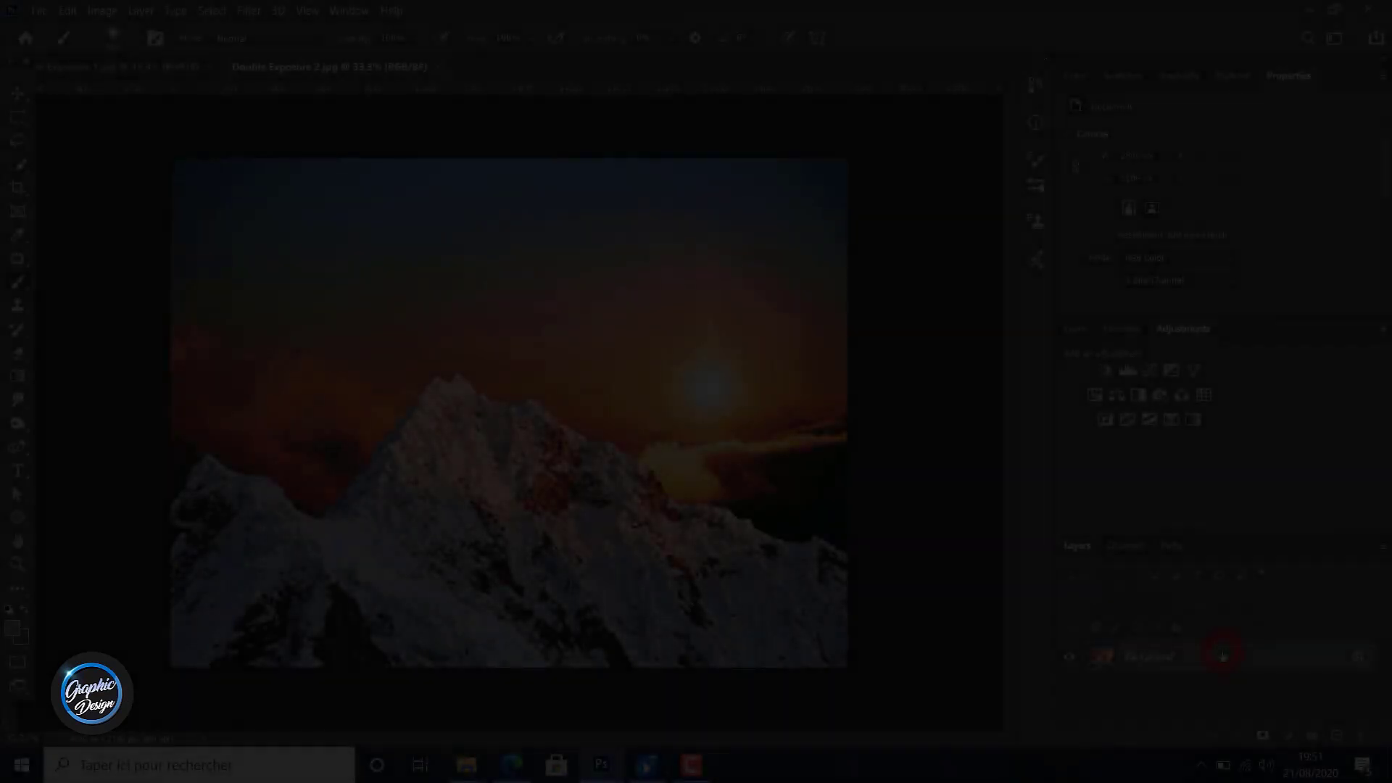
Convert the Background of Double Exposure 2.jpg into a regular layer and move the mountain image into Double Exposure 1.jpg.
double_click(1224, 654)
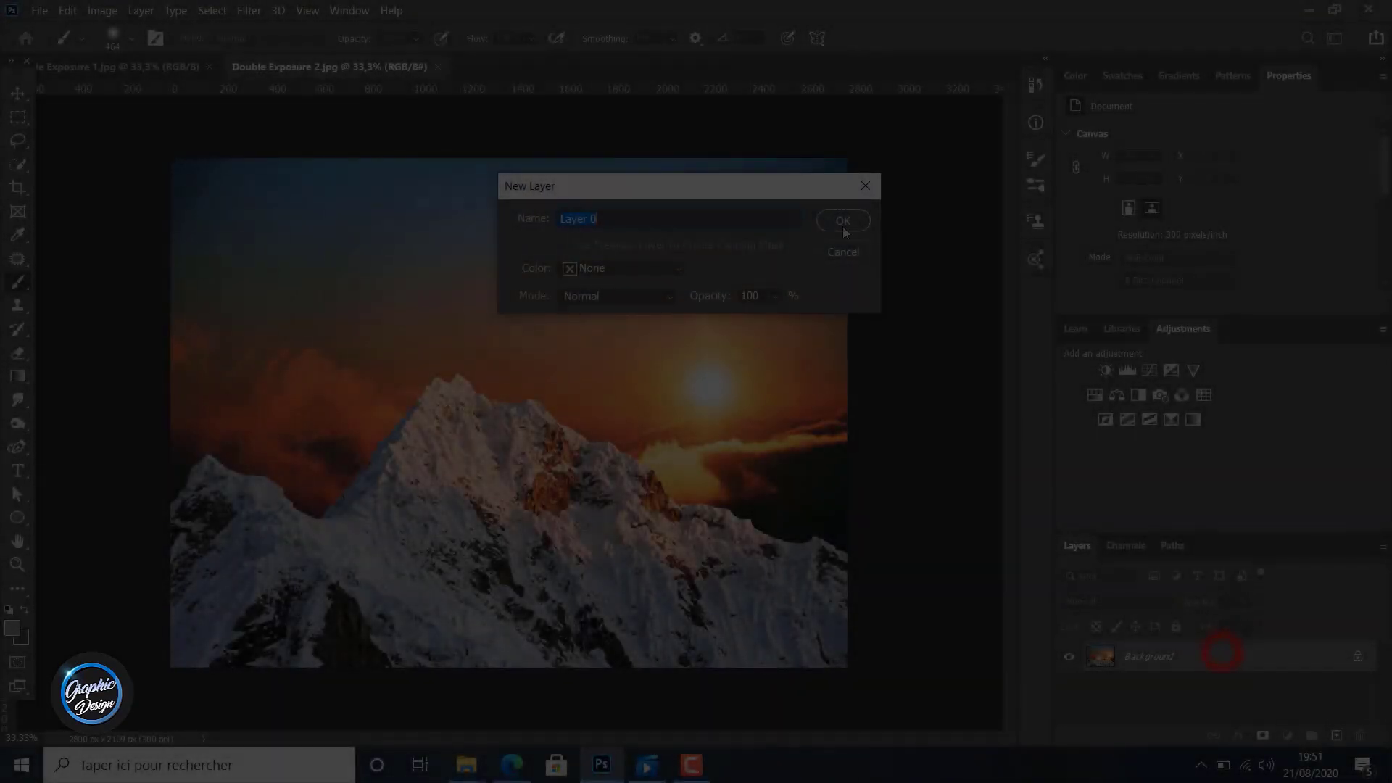
click(843, 222)
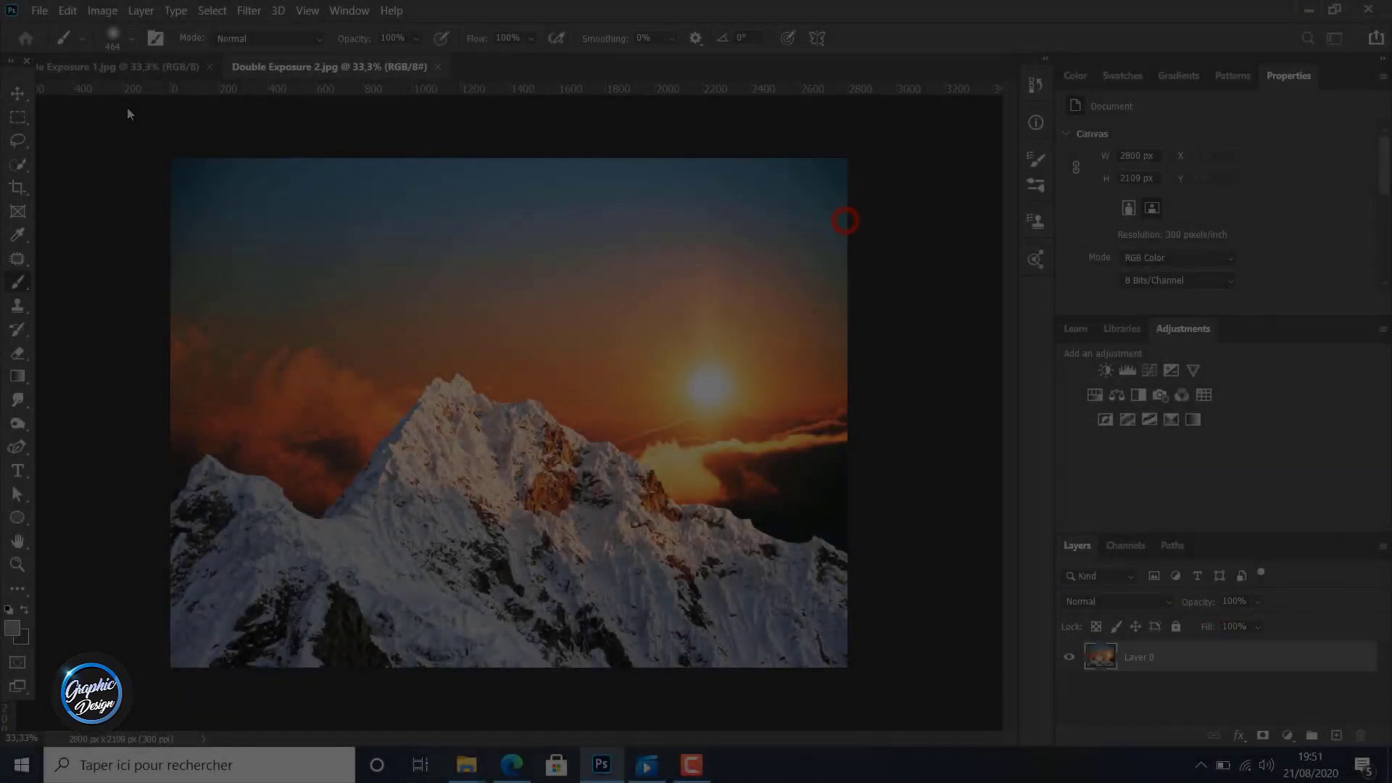
click(17, 93)
drag(524, 395, 495, 390)
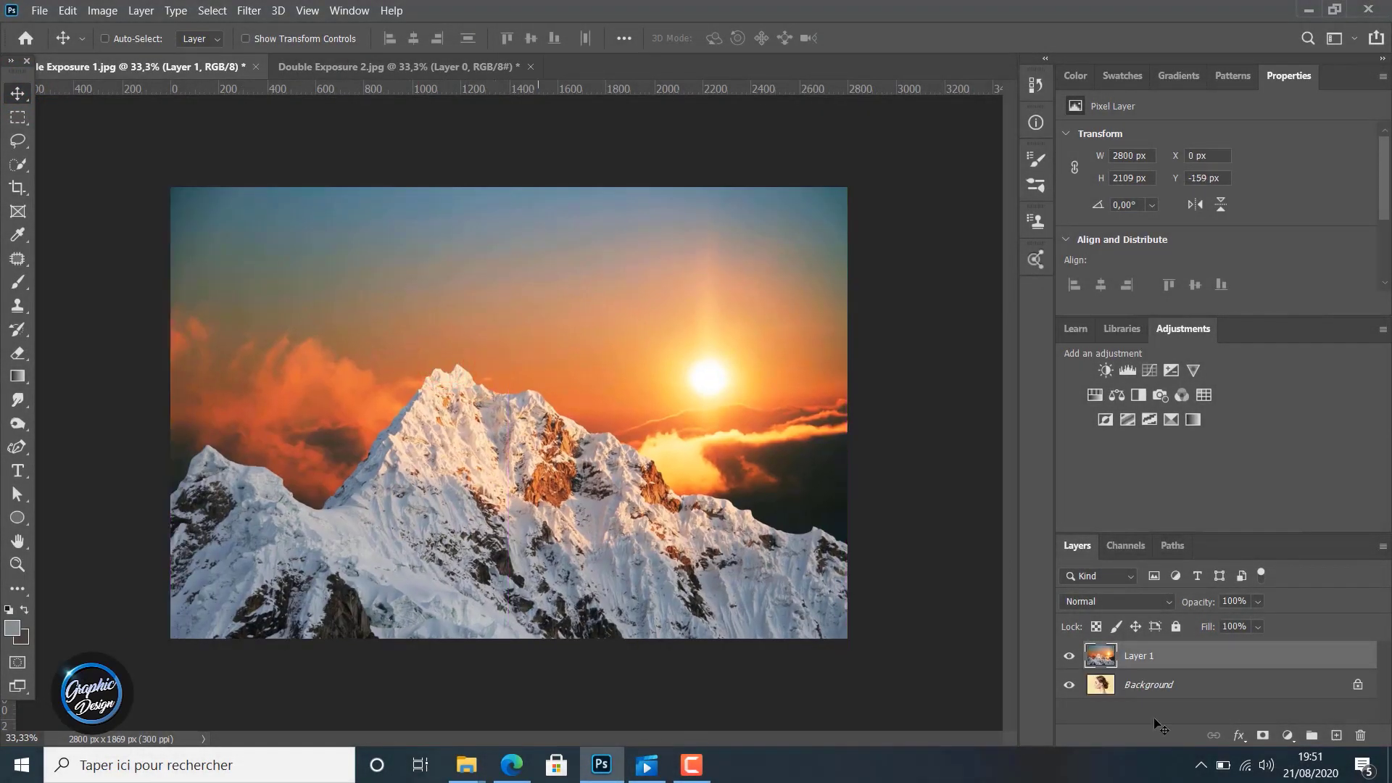
Convert the mountain layer to a smart object and transform it to fill the canvas, at 100% width and 88.62% height.
right_click(1211, 656)
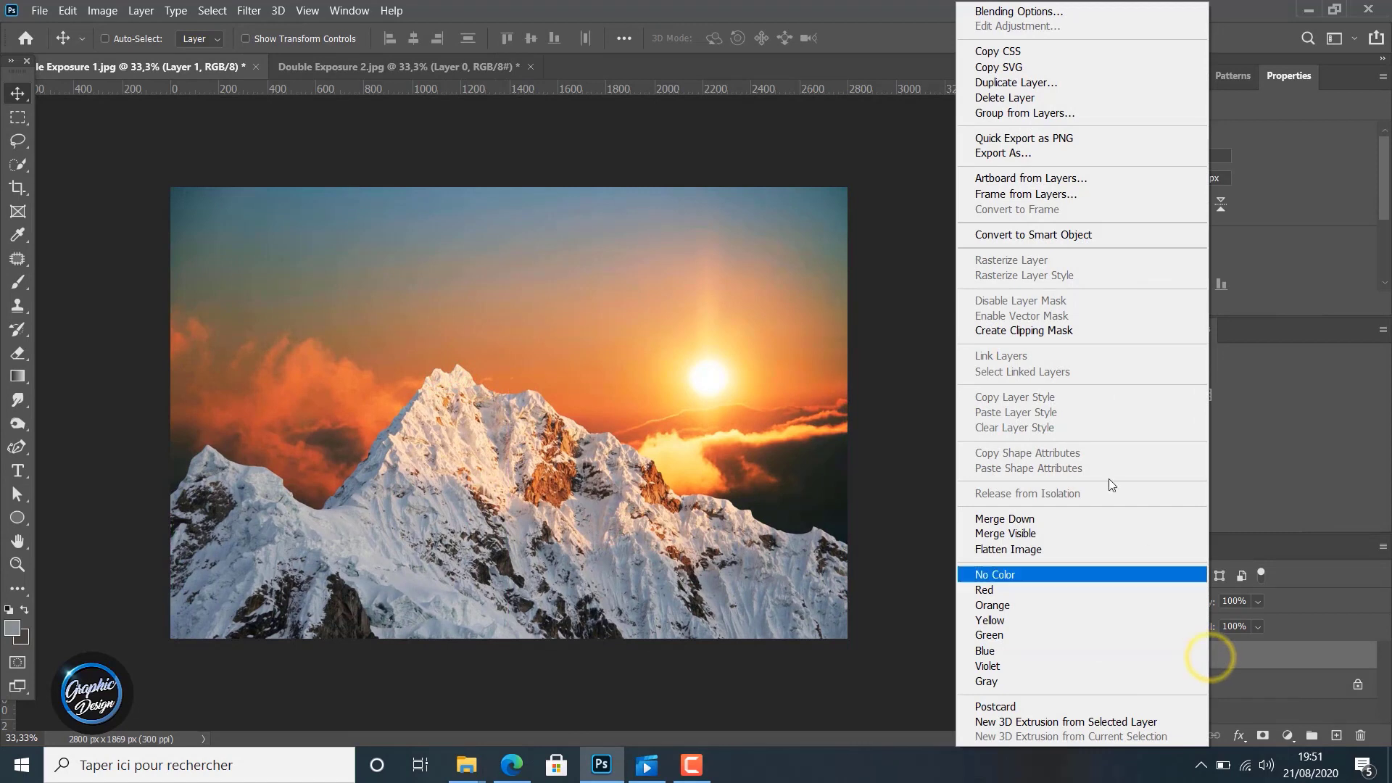
click(1038, 237)
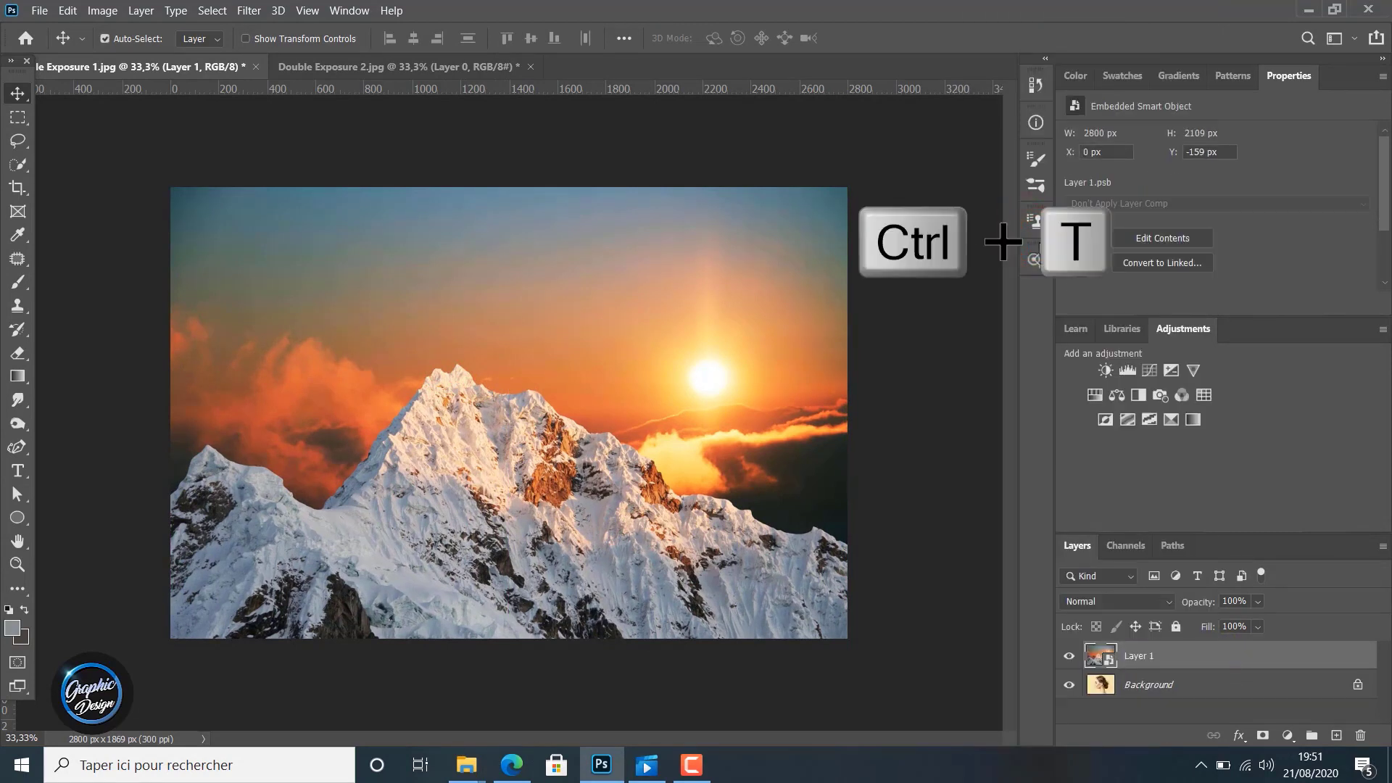
key(ctrl+t)
drag(172, 150, 217, 196)
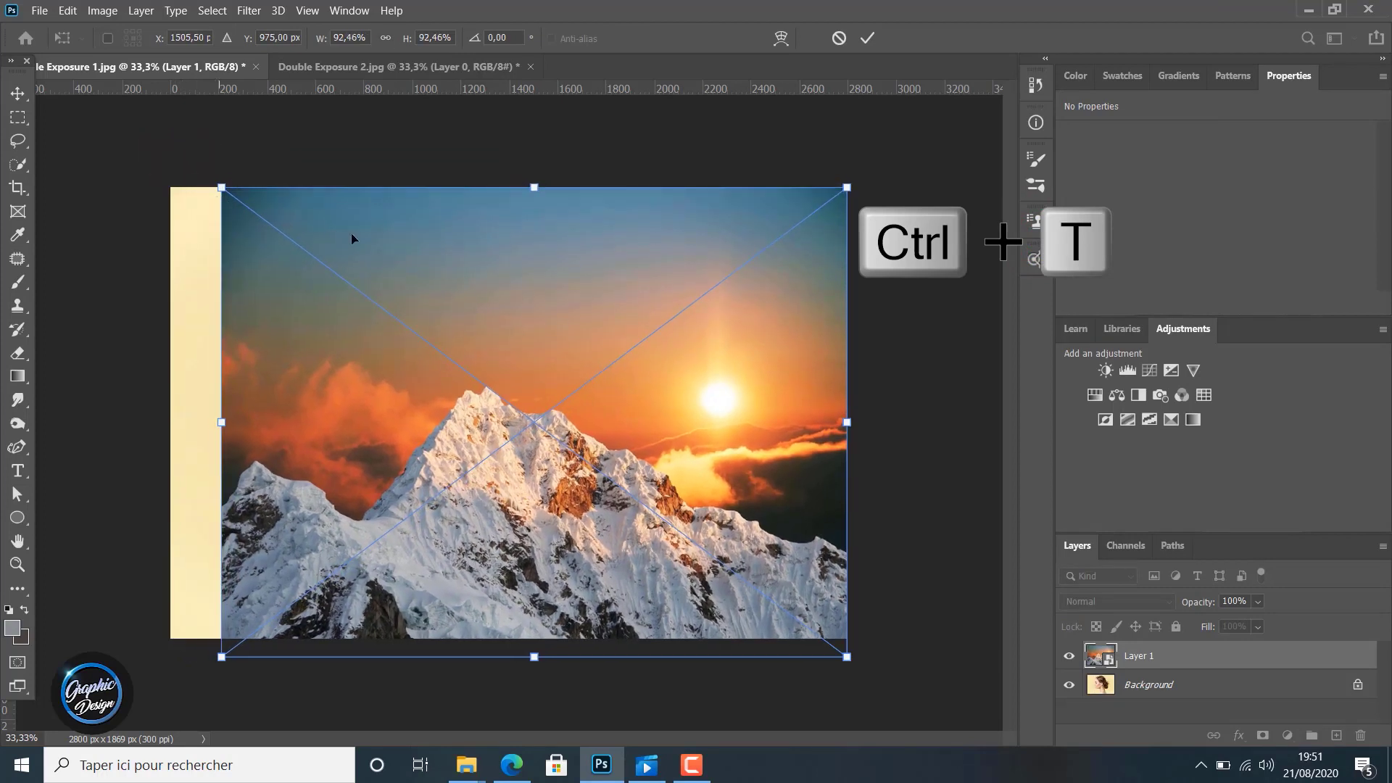
drag(362, 229, 316, 224)
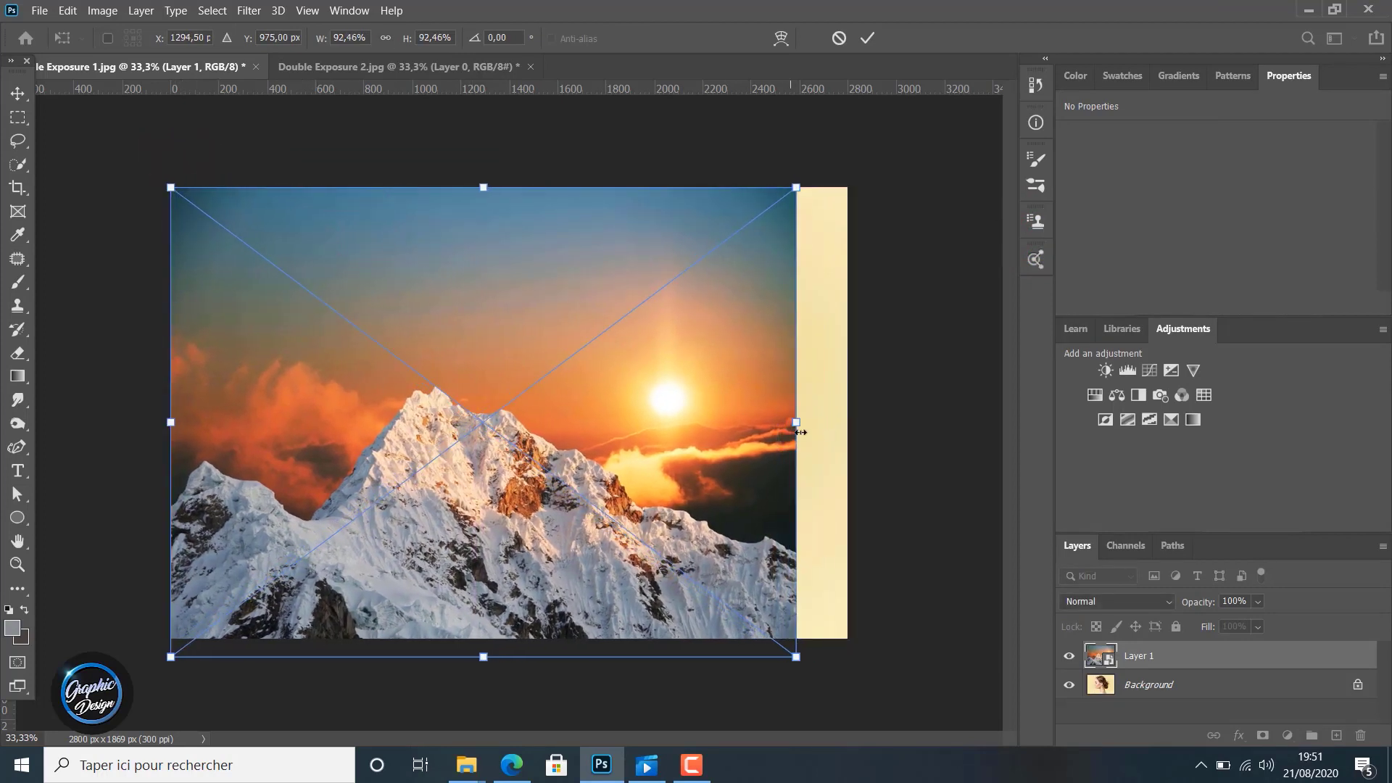
drag(796, 422, 846, 424)
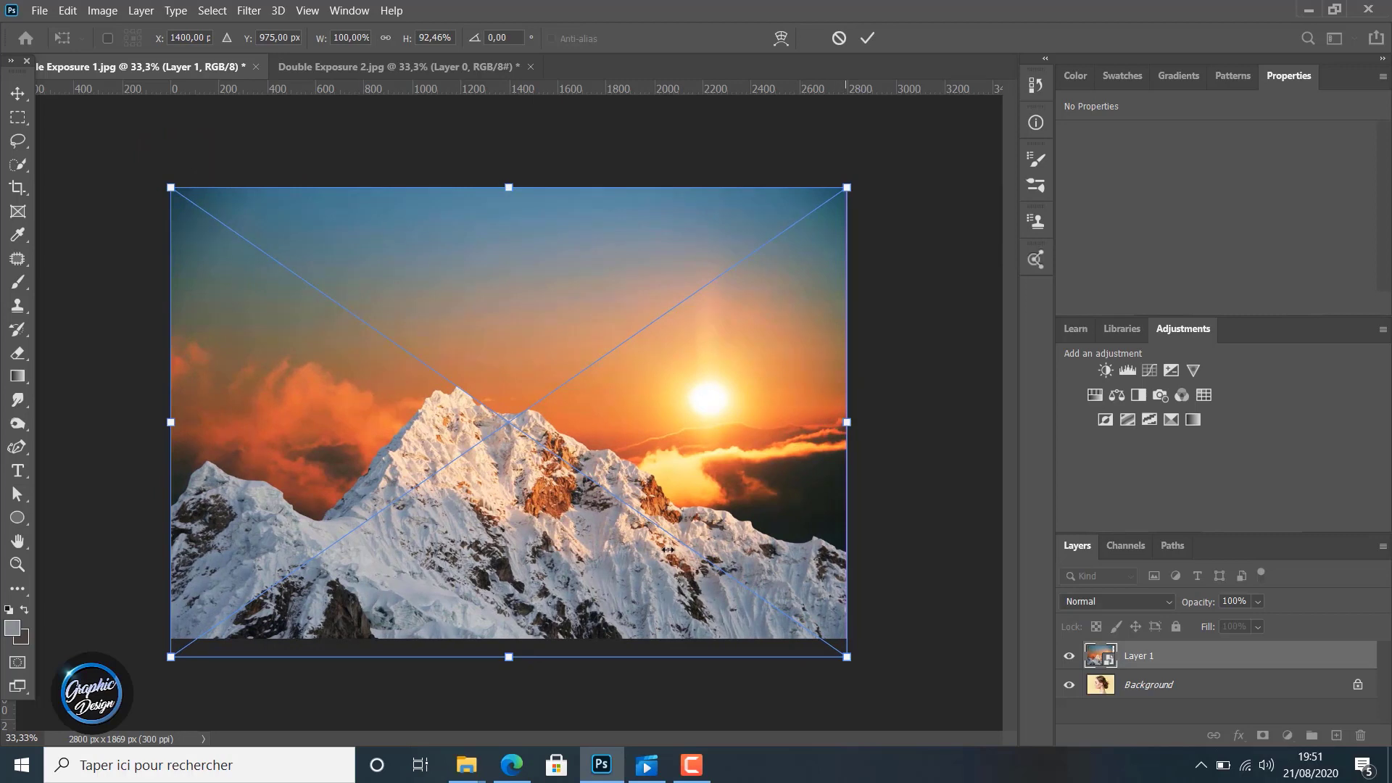
drag(508, 658, 509, 638)
click(868, 38)
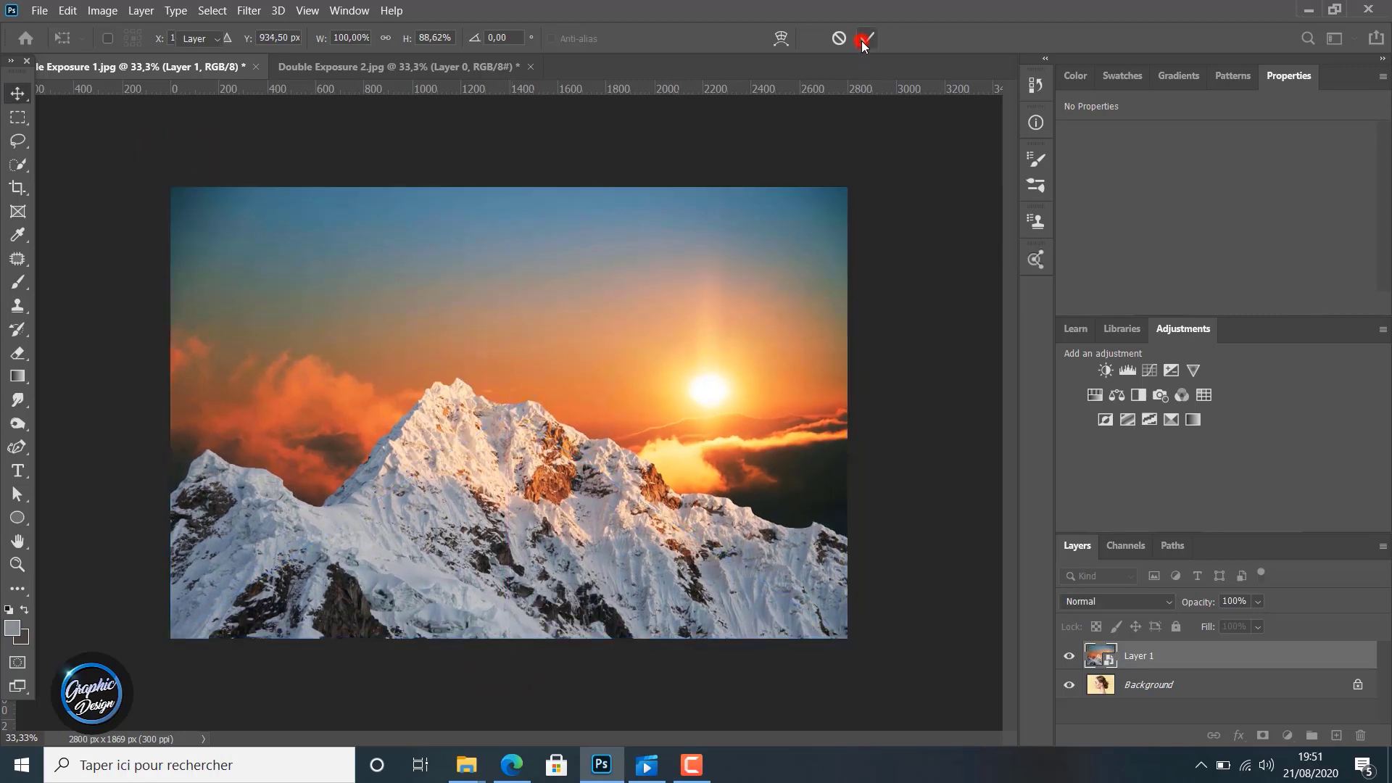
Unlock the portrait's Background by converting it into a regular layer named Layer 0.
click(1156, 684)
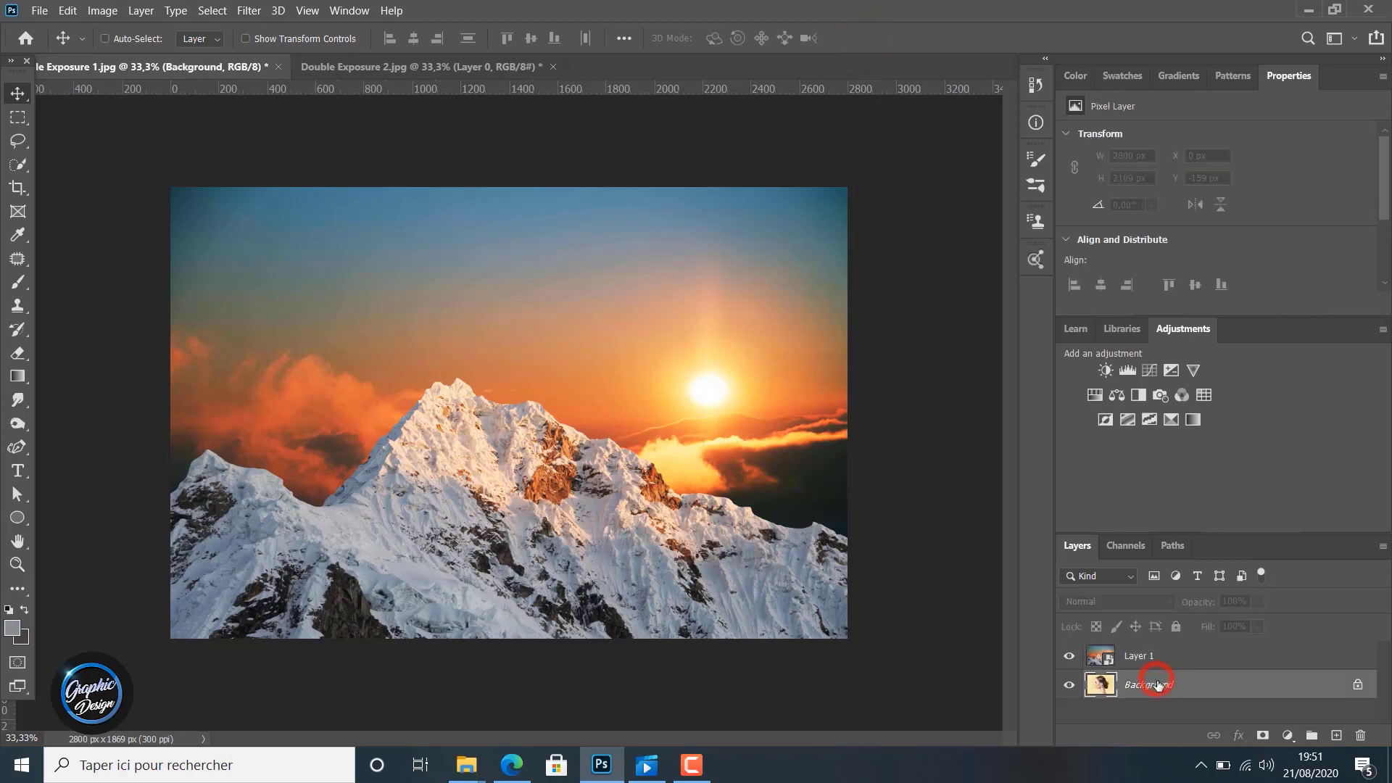
double_click(1158, 685)
click(836, 221)
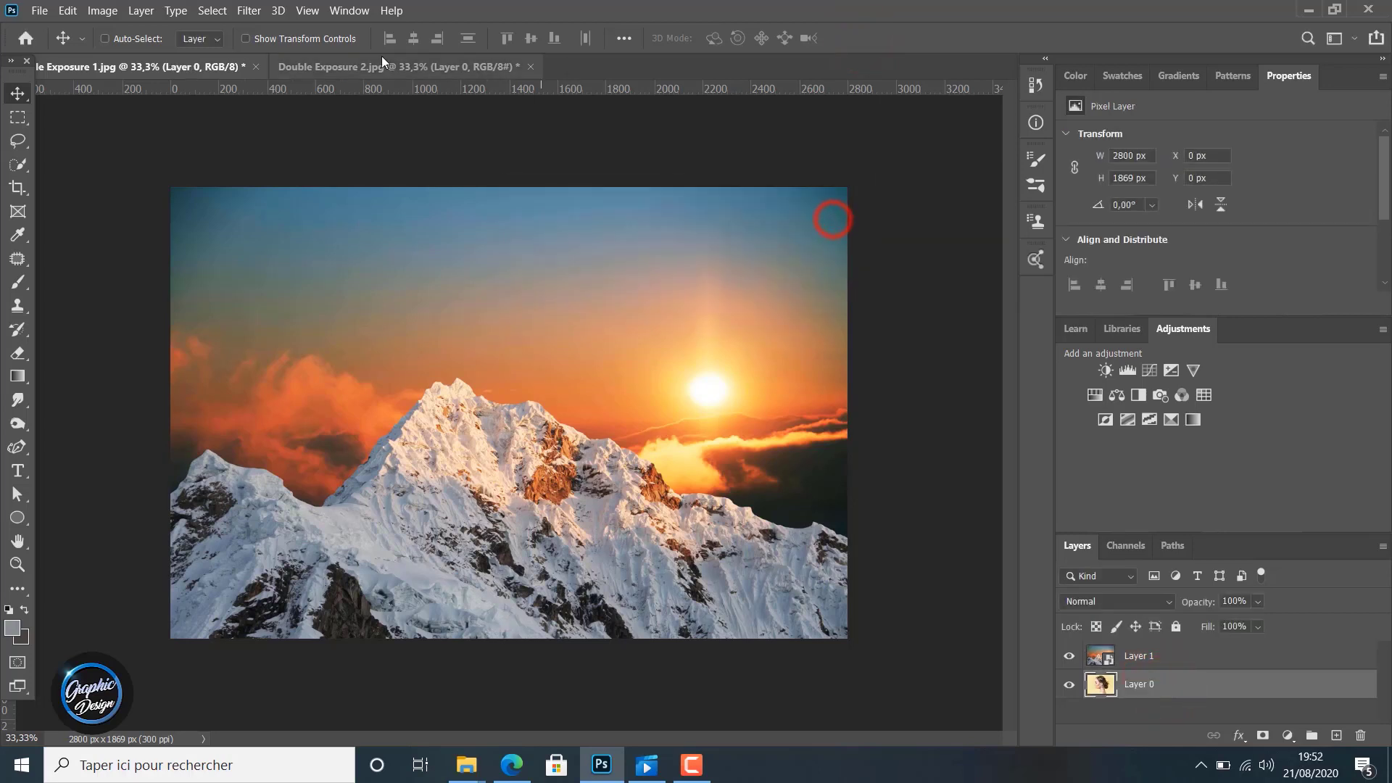
Hide Layer 1, select the woman on Layer 0 with Select Subject and add a layer mask from that selection.
click(1129, 658)
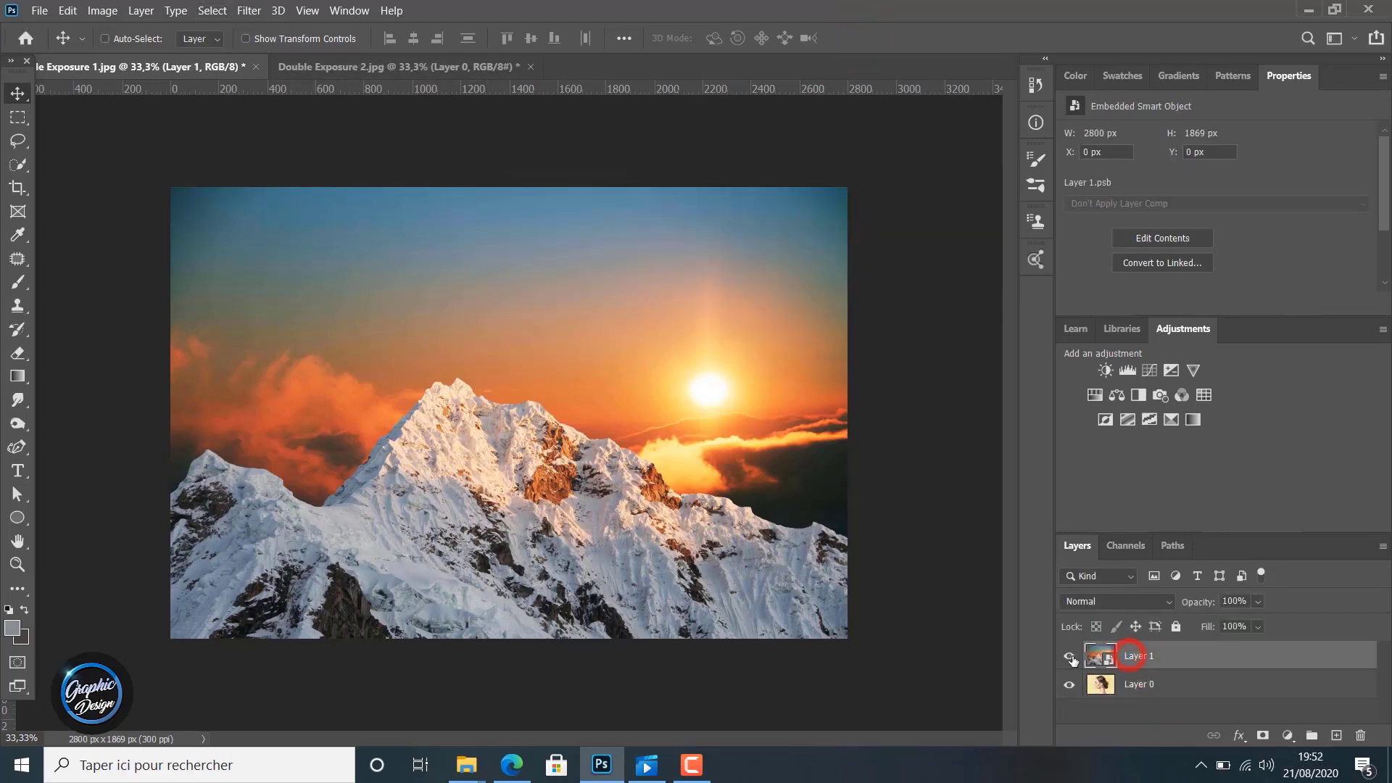
click(1069, 656)
click(1133, 685)
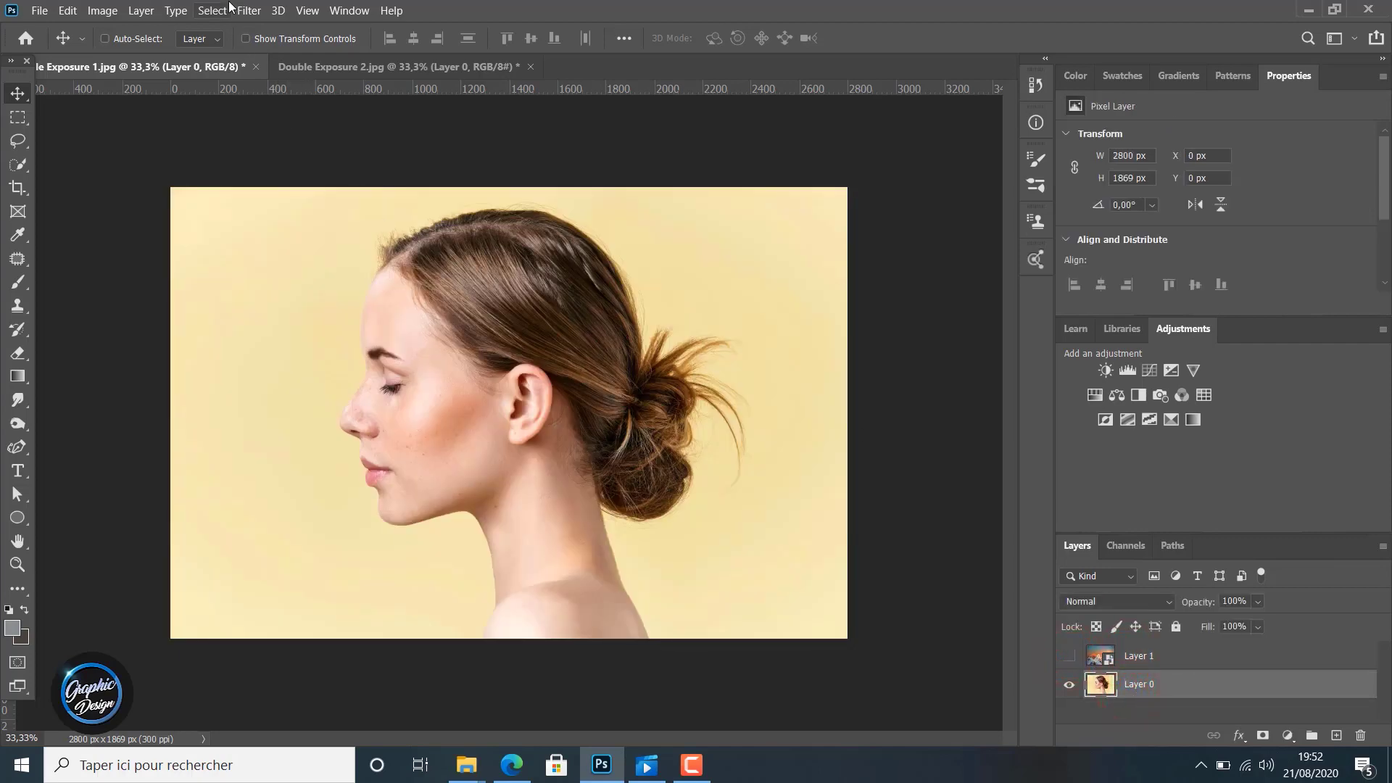
click(225, 10)
click(271, 216)
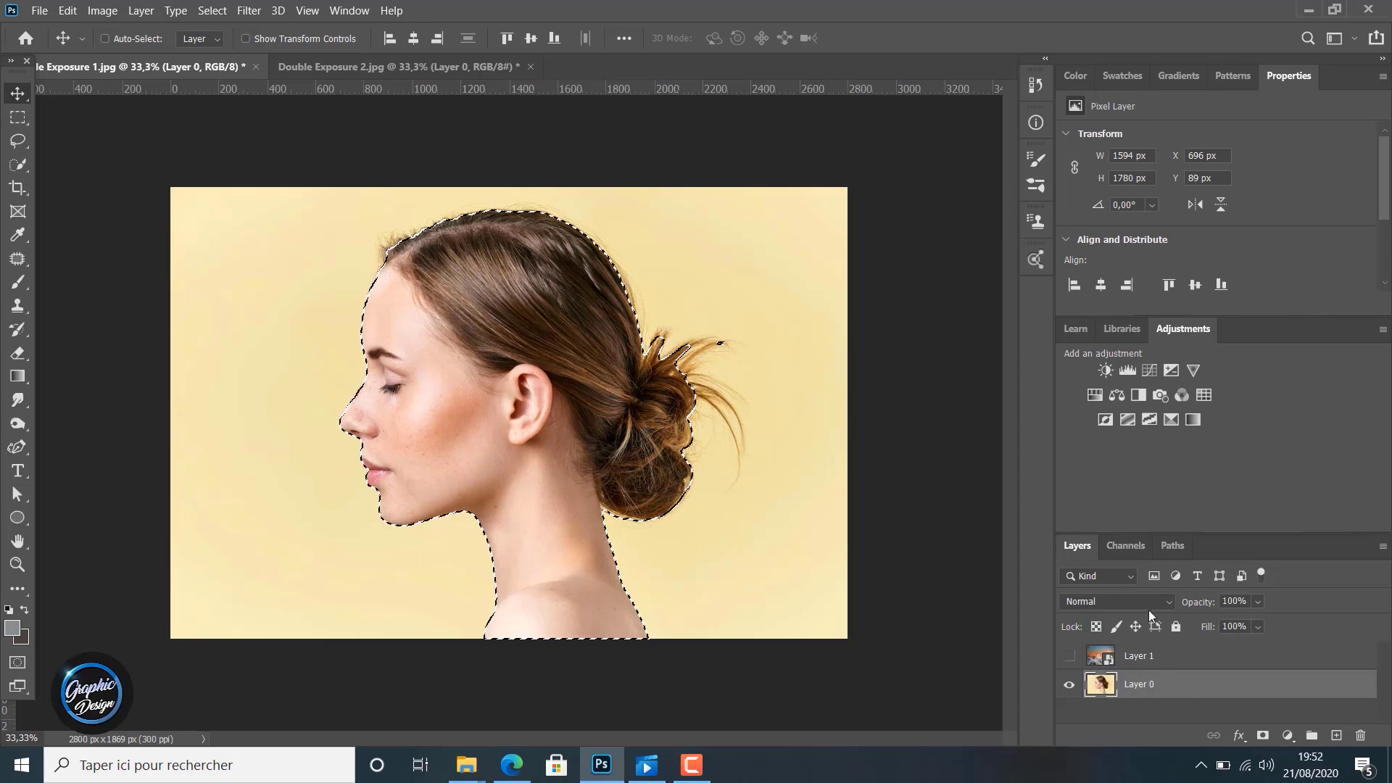
click(1263, 736)
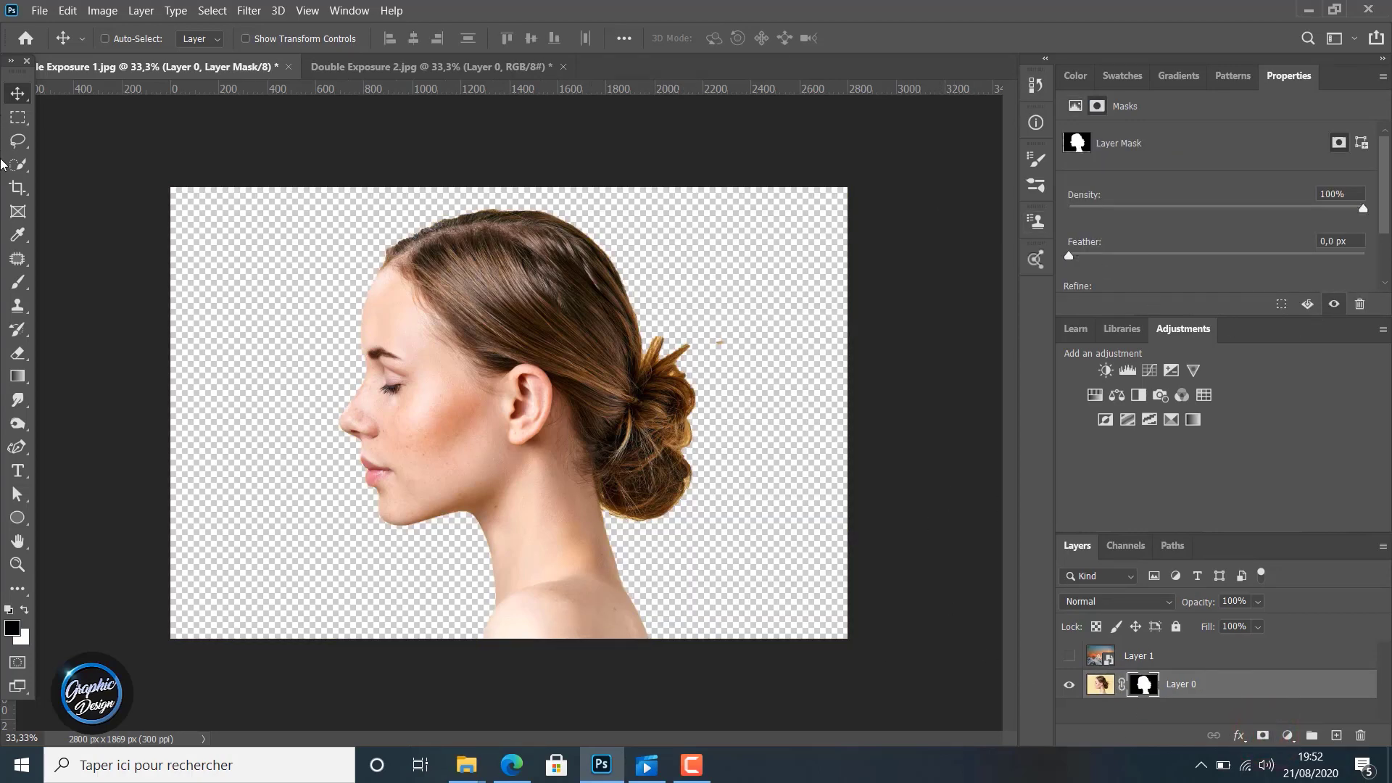
Paint black with the Brush on Layer 0's mask to remove the stray speck beside the hair bun.
click(18, 166)
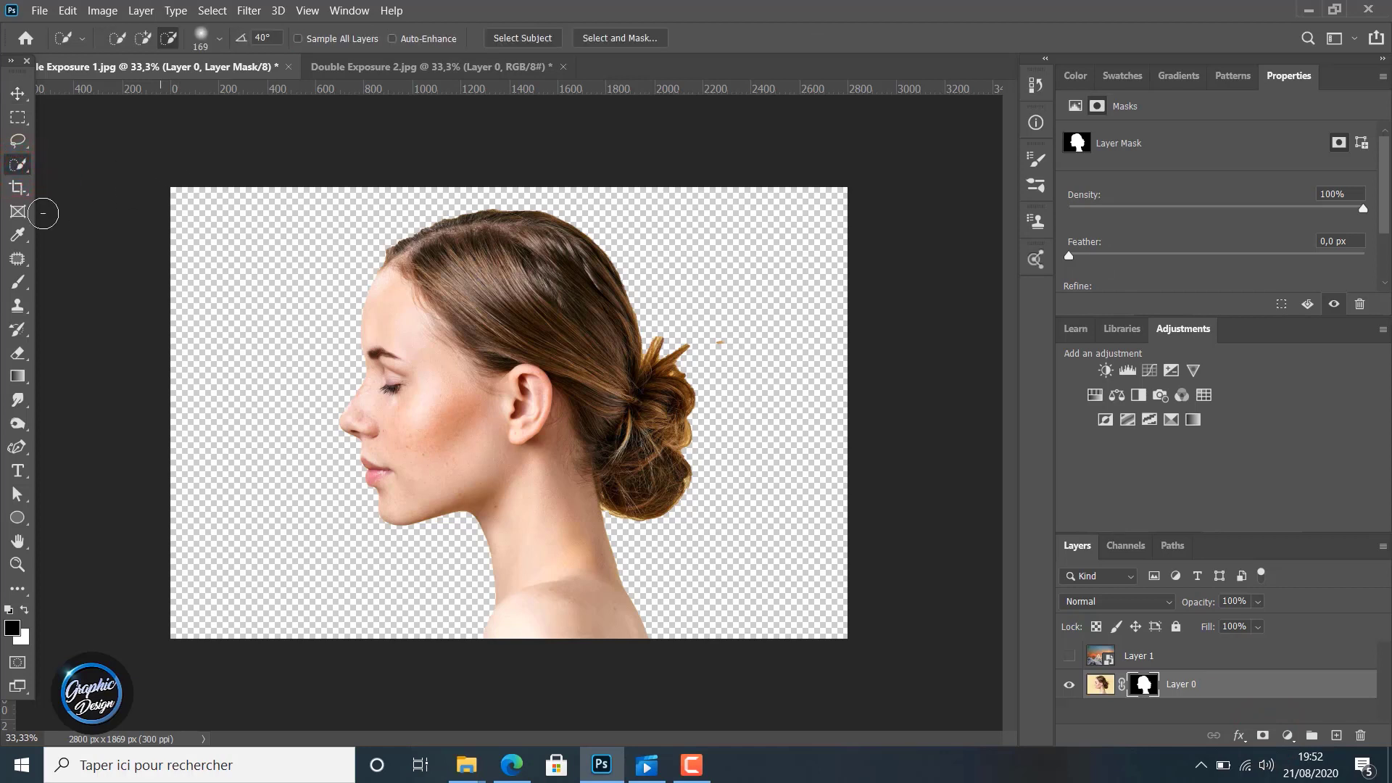
click(21, 281)
click(69, 280)
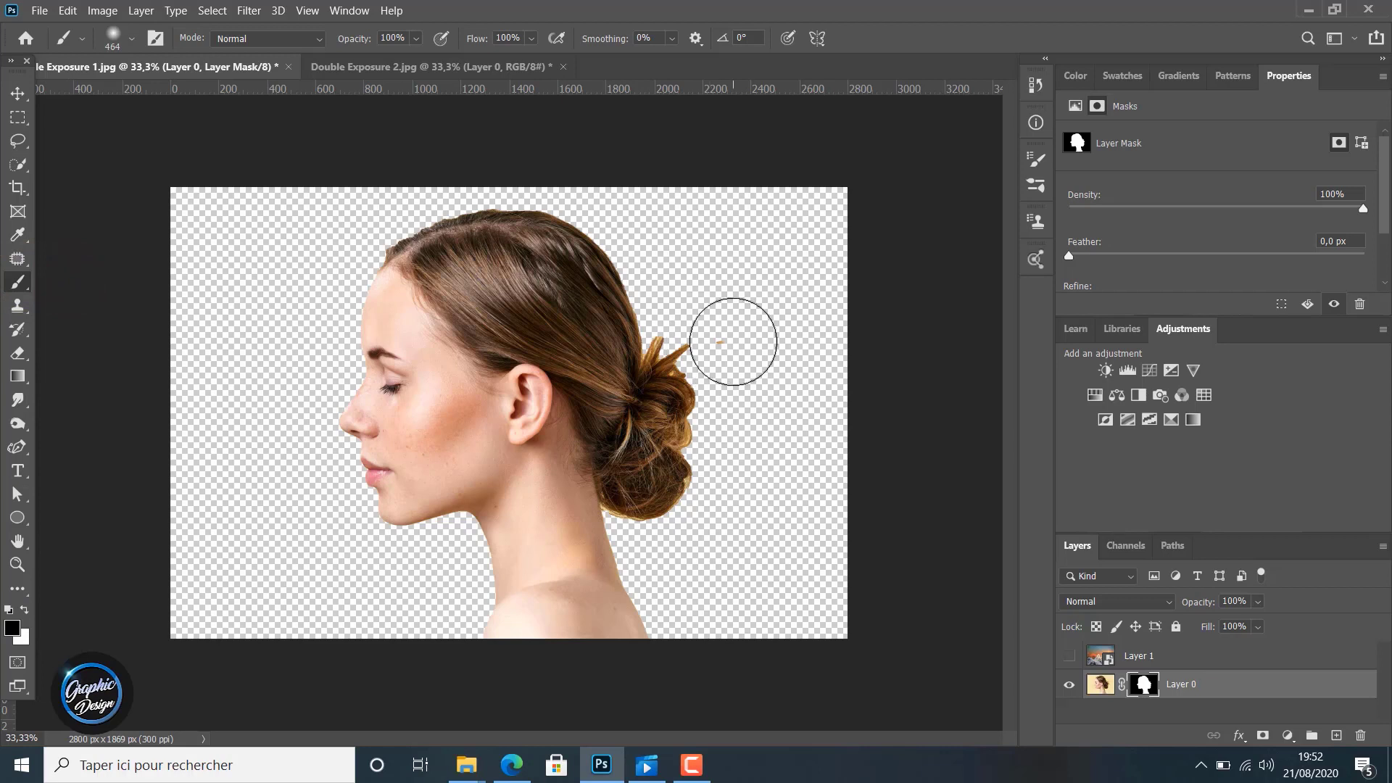
click(732, 341)
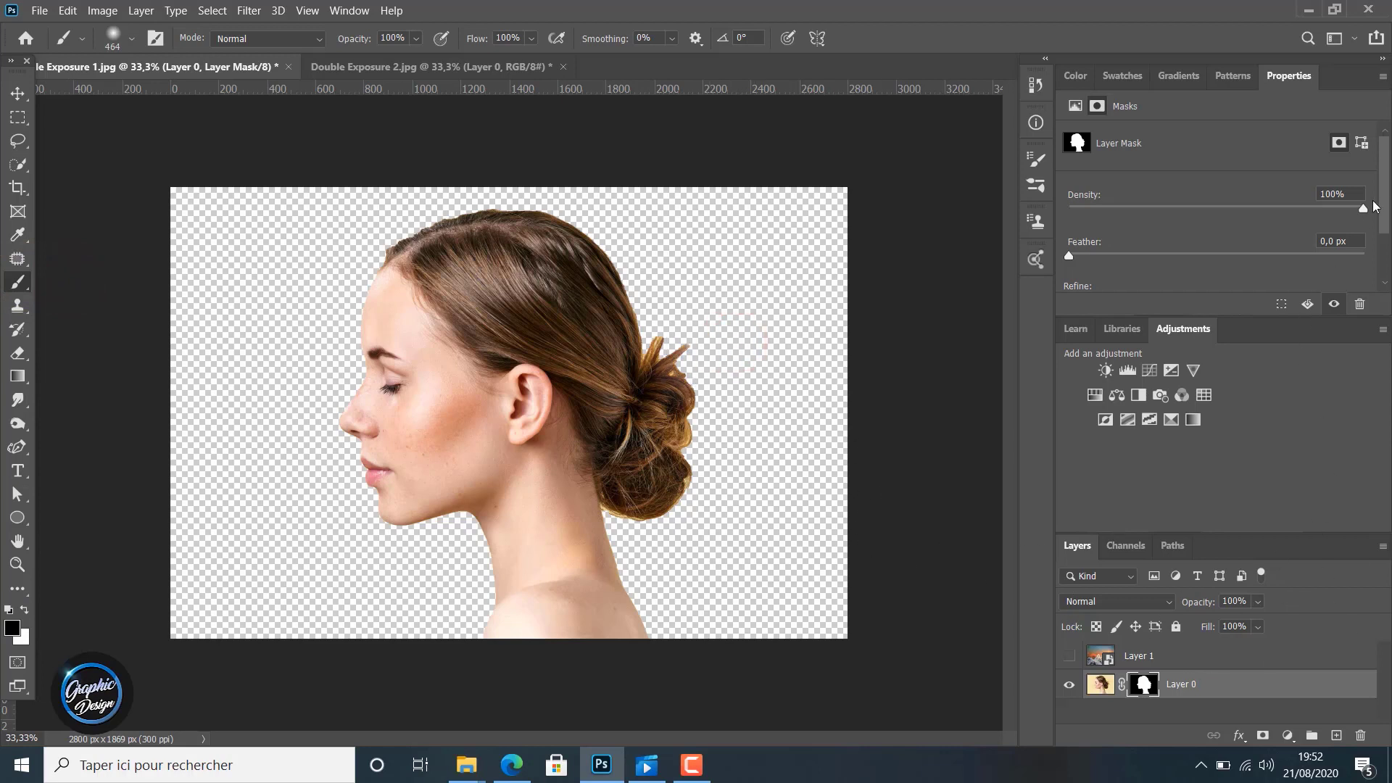
Refine Layer 0's mask with Select and Mask, setting Smooth to 51 and comparing against the original mask.
scroll(1376, 206, down, 3)
click(1313, 219)
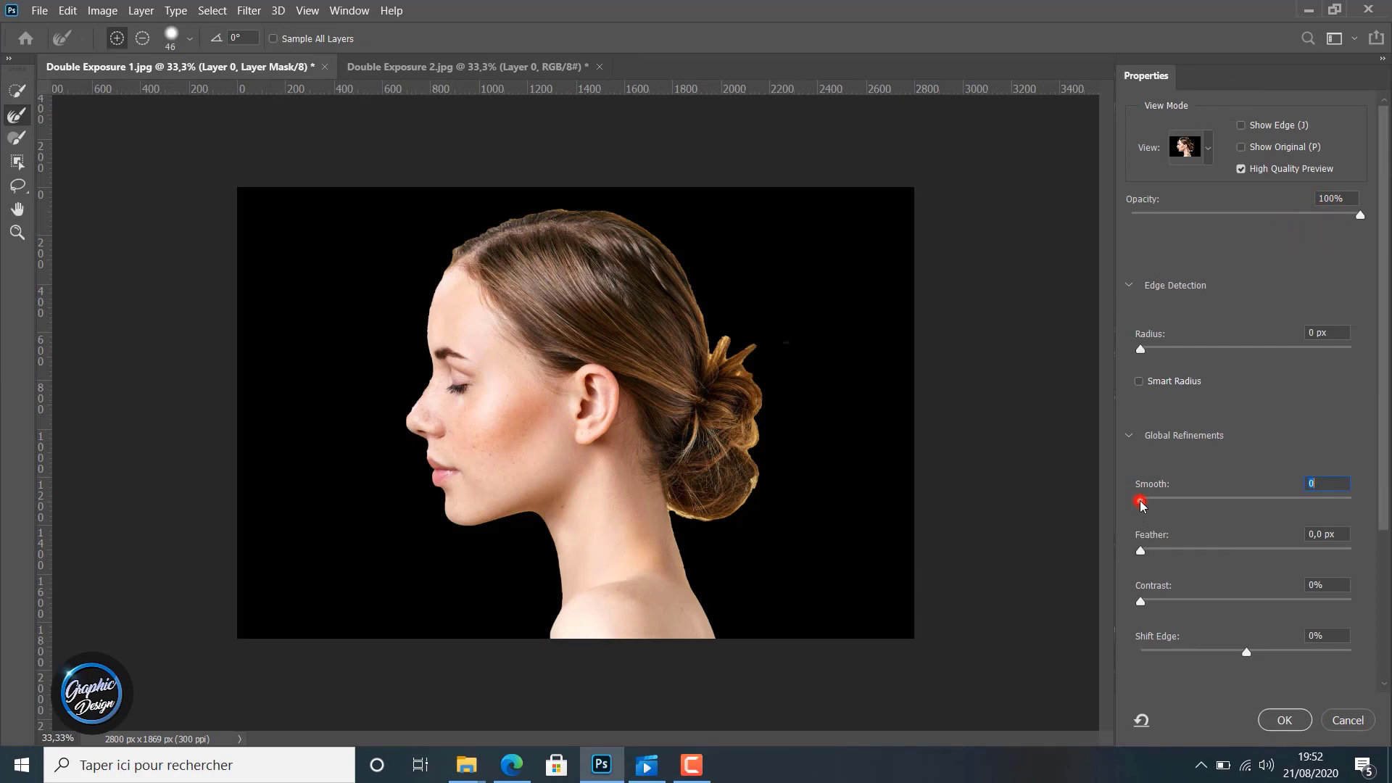
drag(1142, 501, 1218, 501)
click(1244, 148)
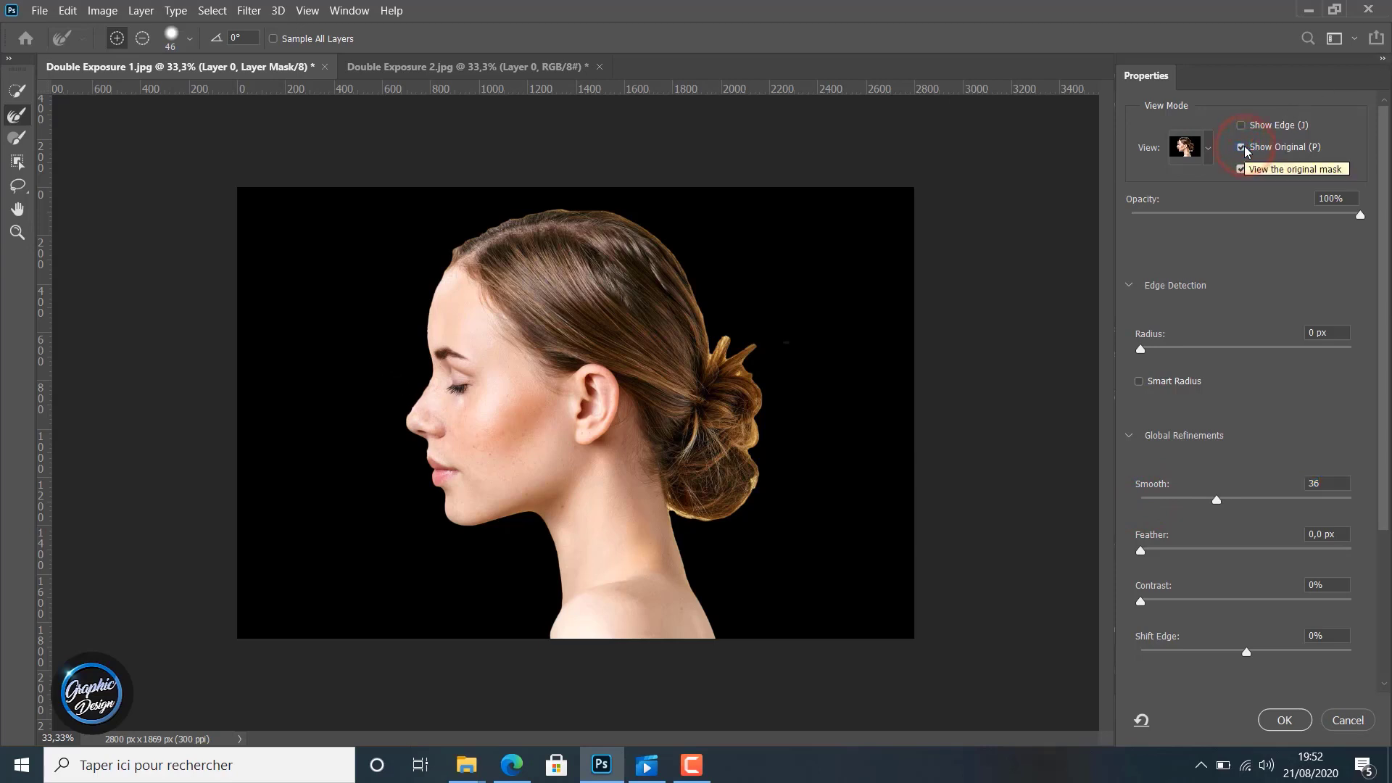
click(1244, 148)
click(1244, 148)
click(1245, 148)
drag(1216, 500, 1251, 505)
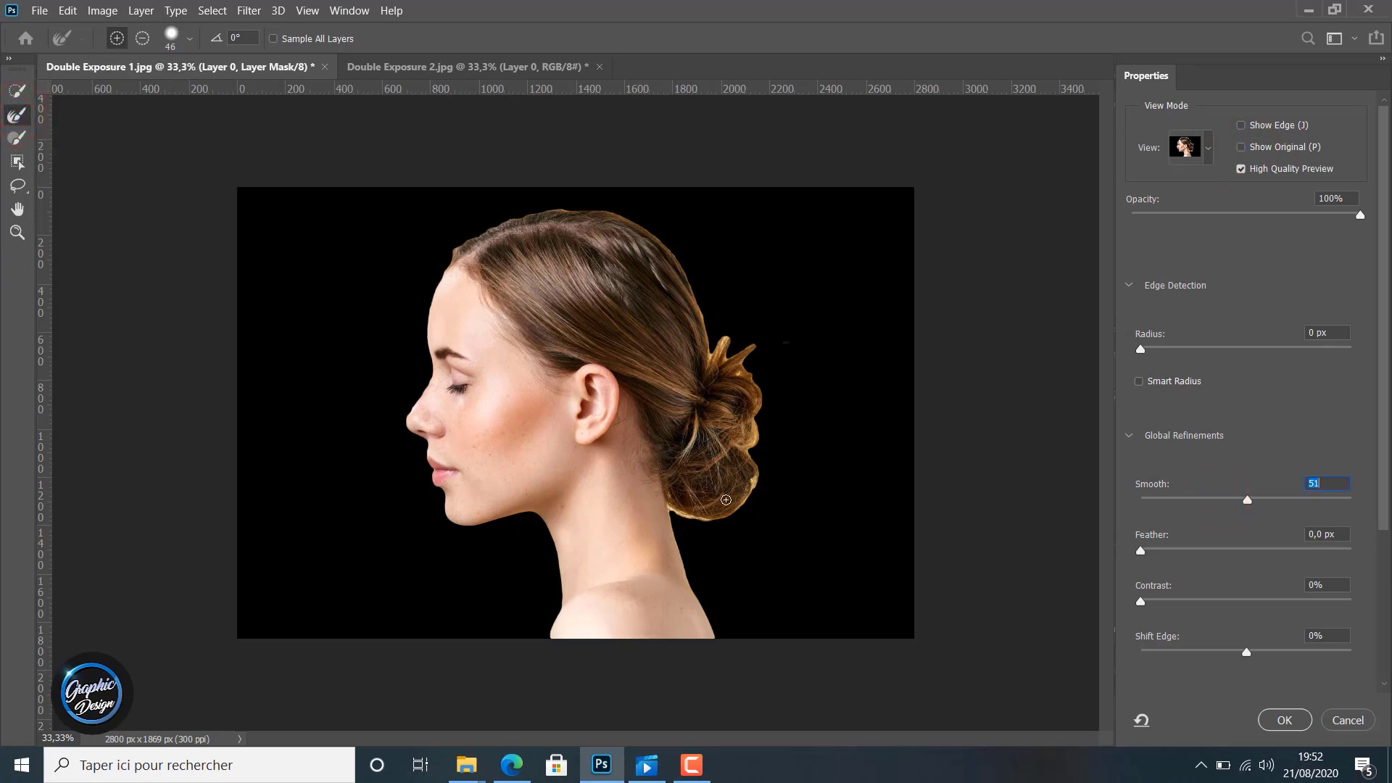
Brush along the outline of the hair bun to refine its edges and apply the refined mask.
mouse_move(755, 483)
mouse_down()
mouse_move(747, 473)
mouse_move(779, 482)
mouse_move(749, 517)
mouse_up()
drag(672, 509, 677, 516)
mouse_move(725, 348)
mouse_down()
mouse_move(745, 340)
mouse_move(718, 353)
mouse_up()
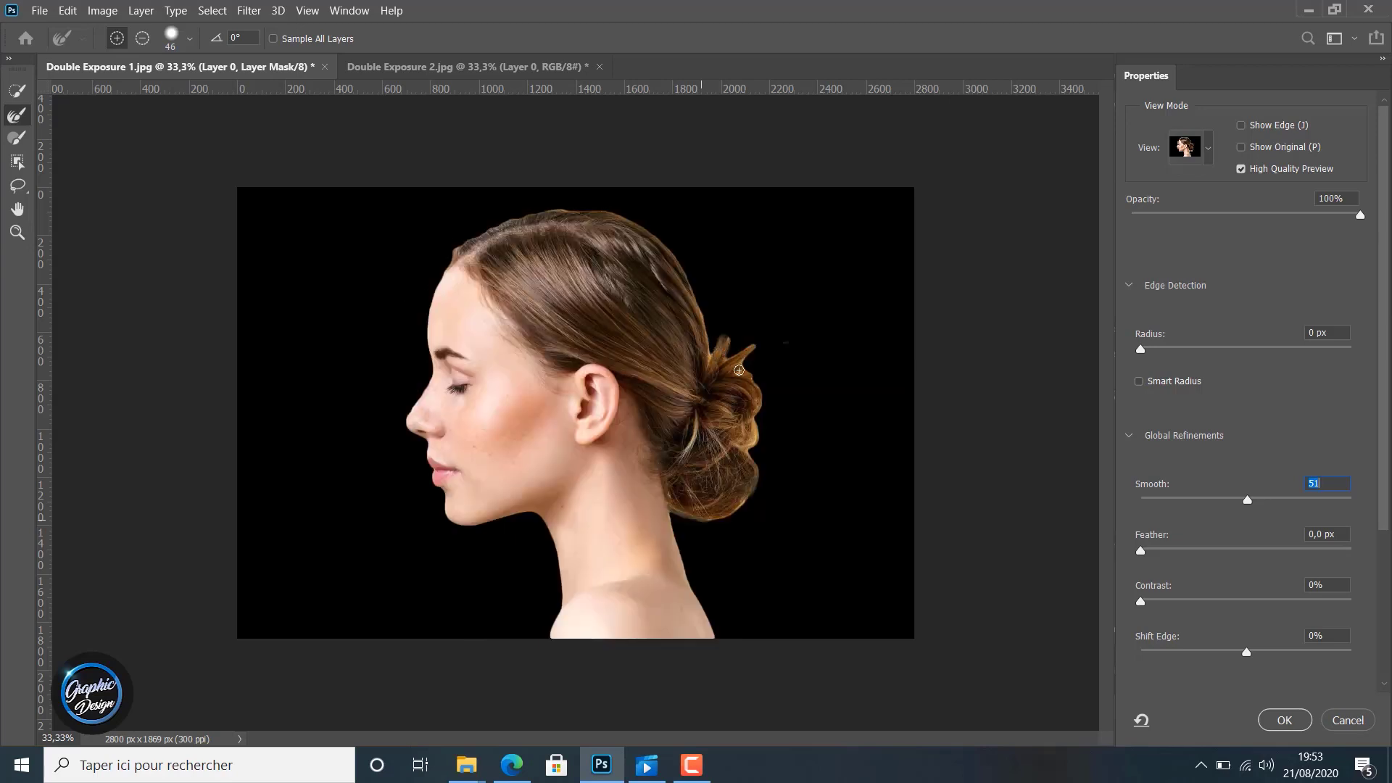
drag(742, 371, 750, 359)
mouse_move(751, 446)
mouse_down()
mouse_move(752, 415)
mouse_move(750, 474)
mouse_up()
mouse_move(742, 499)
mouse_down()
mouse_move(730, 498)
mouse_move(728, 529)
mouse_up()
click(1286, 721)
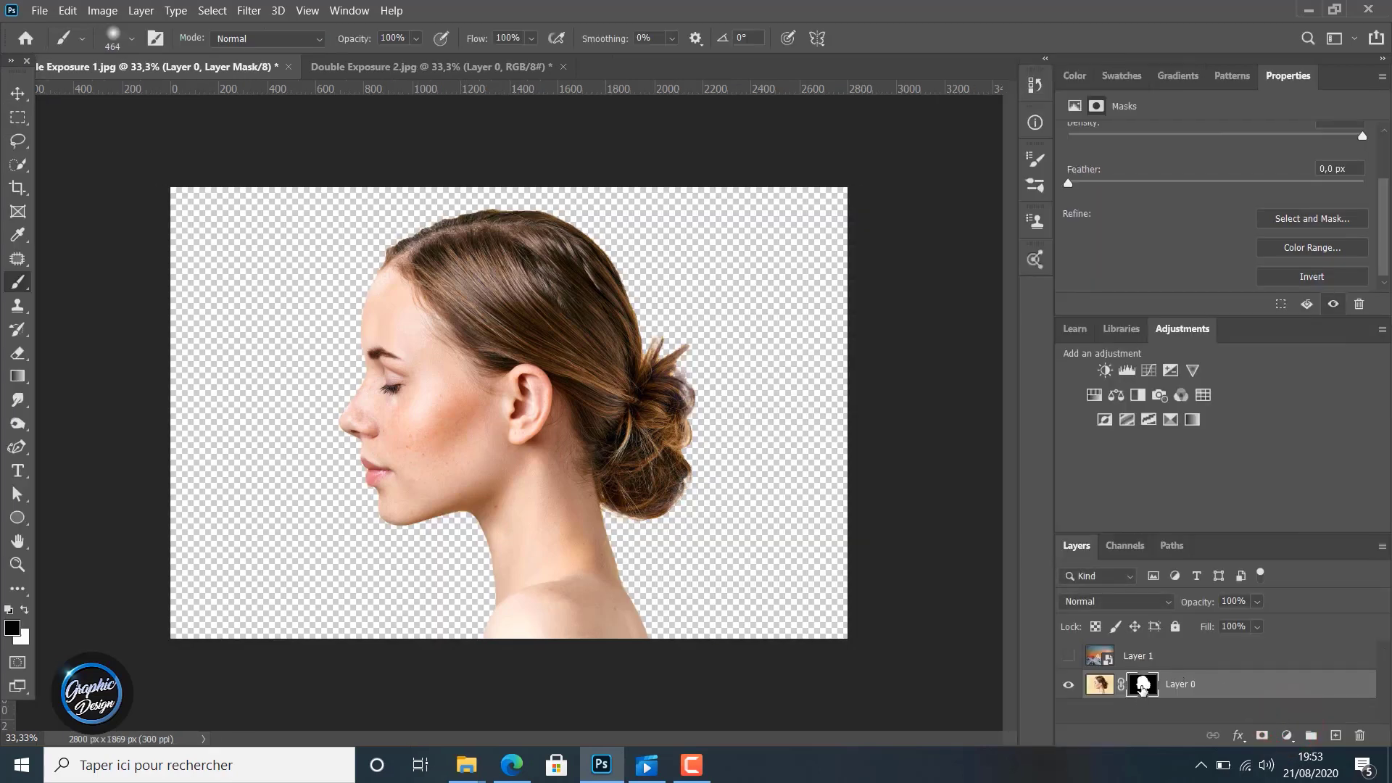
Load Layer 0's mask as a selection, add it as a mask on Layer 1 and make Layer 1 visible.
ctrl+click(1142, 688)
click(1138, 655)
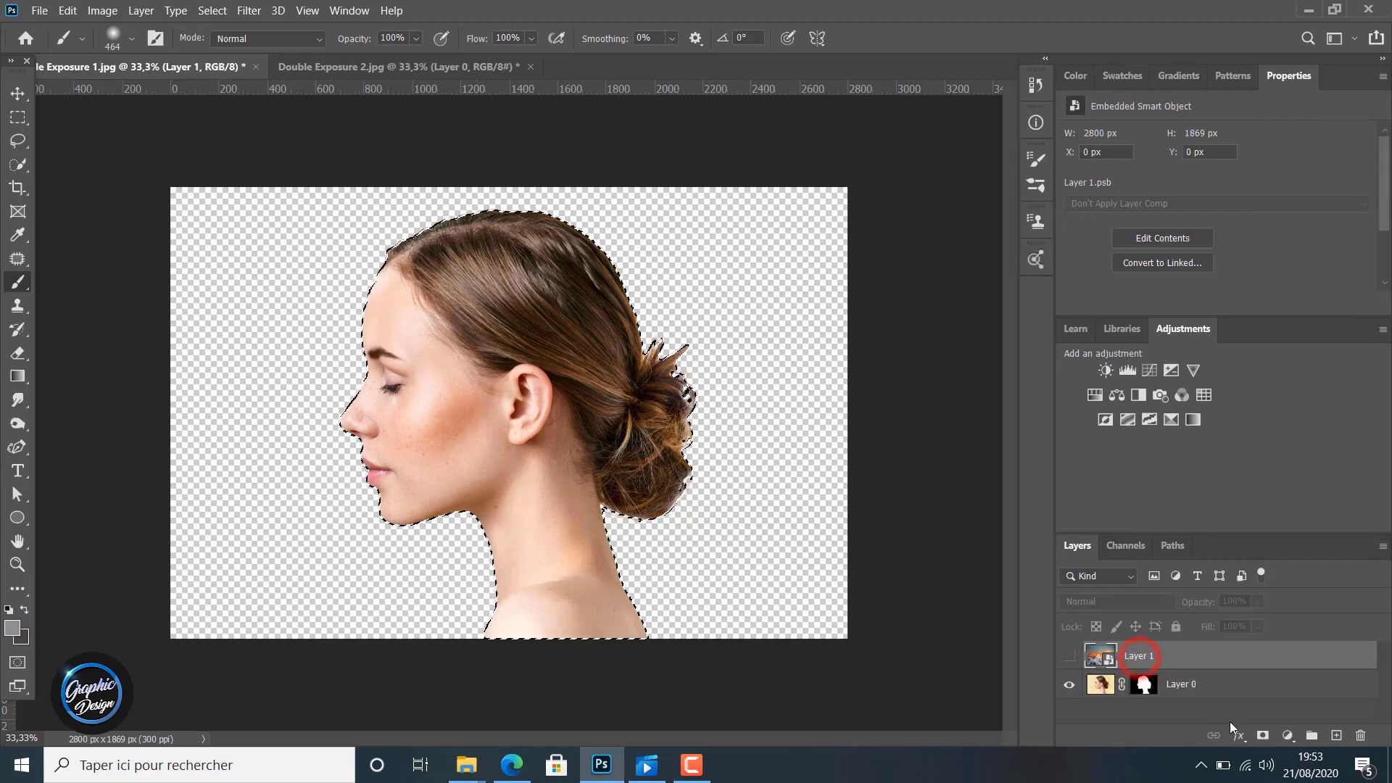
click(1262, 736)
click(1070, 656)
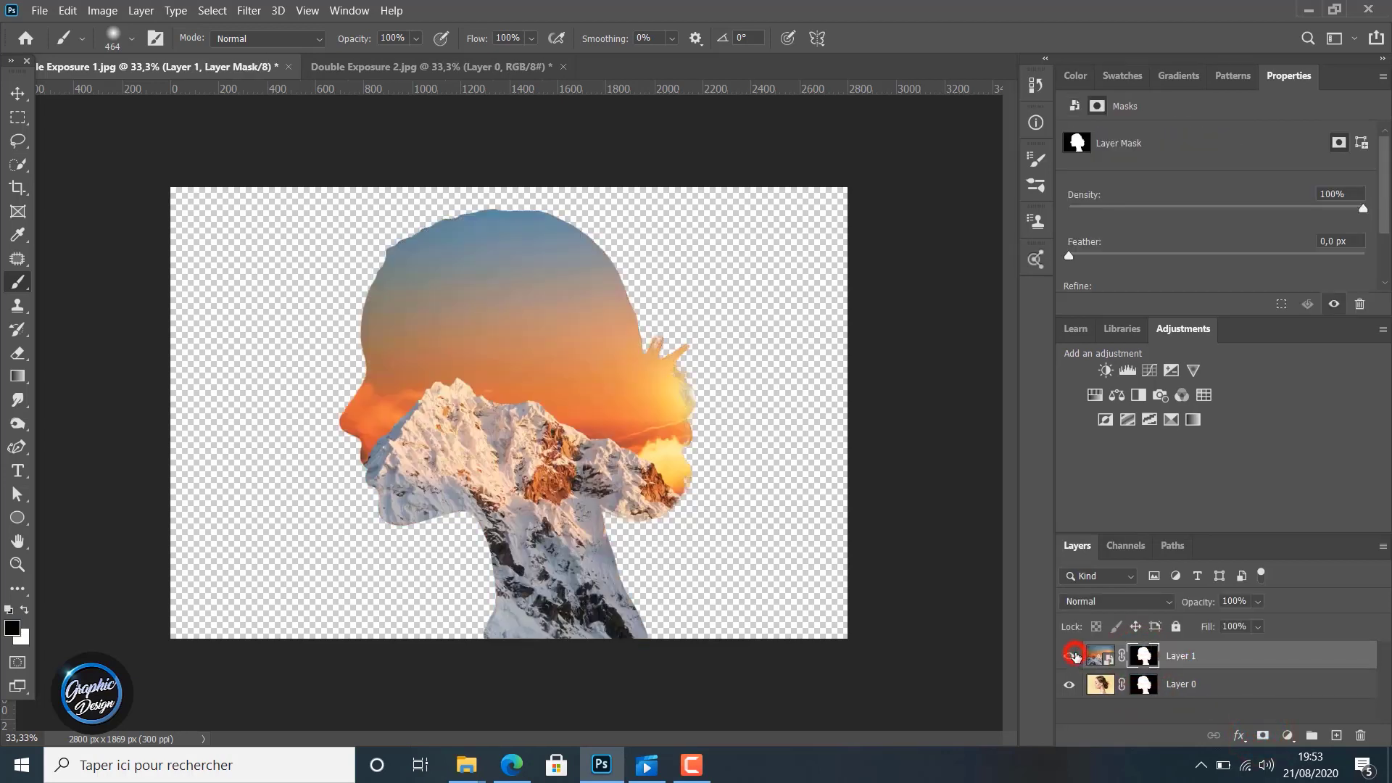
click(1071, 656)
click(1071, 655)
click(1071, 655)
click(1071, 655)
Place Layer 0 above Layer 1 and set its blend mode to Multiply.
click(1103, 680)
drag(1206, 685, 1204, 649)
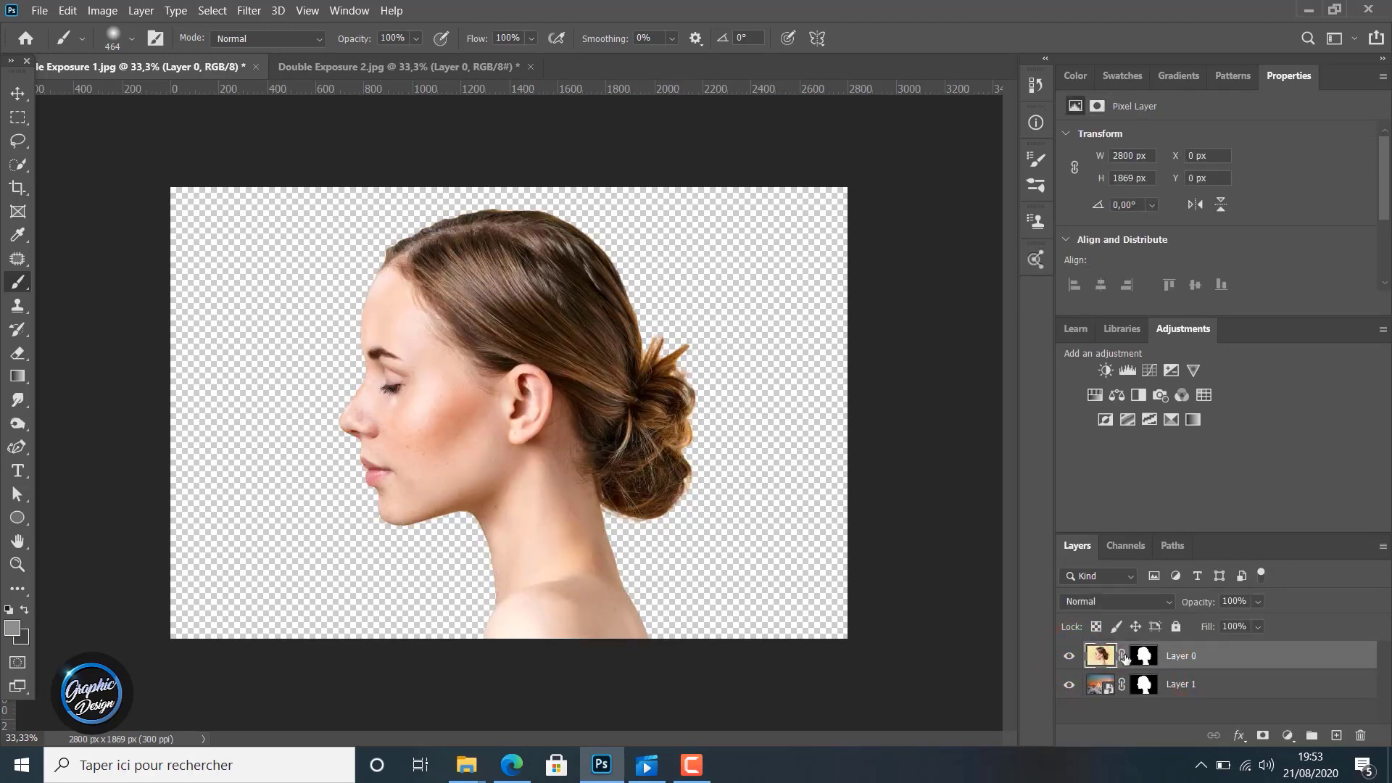
click(1113, 601)
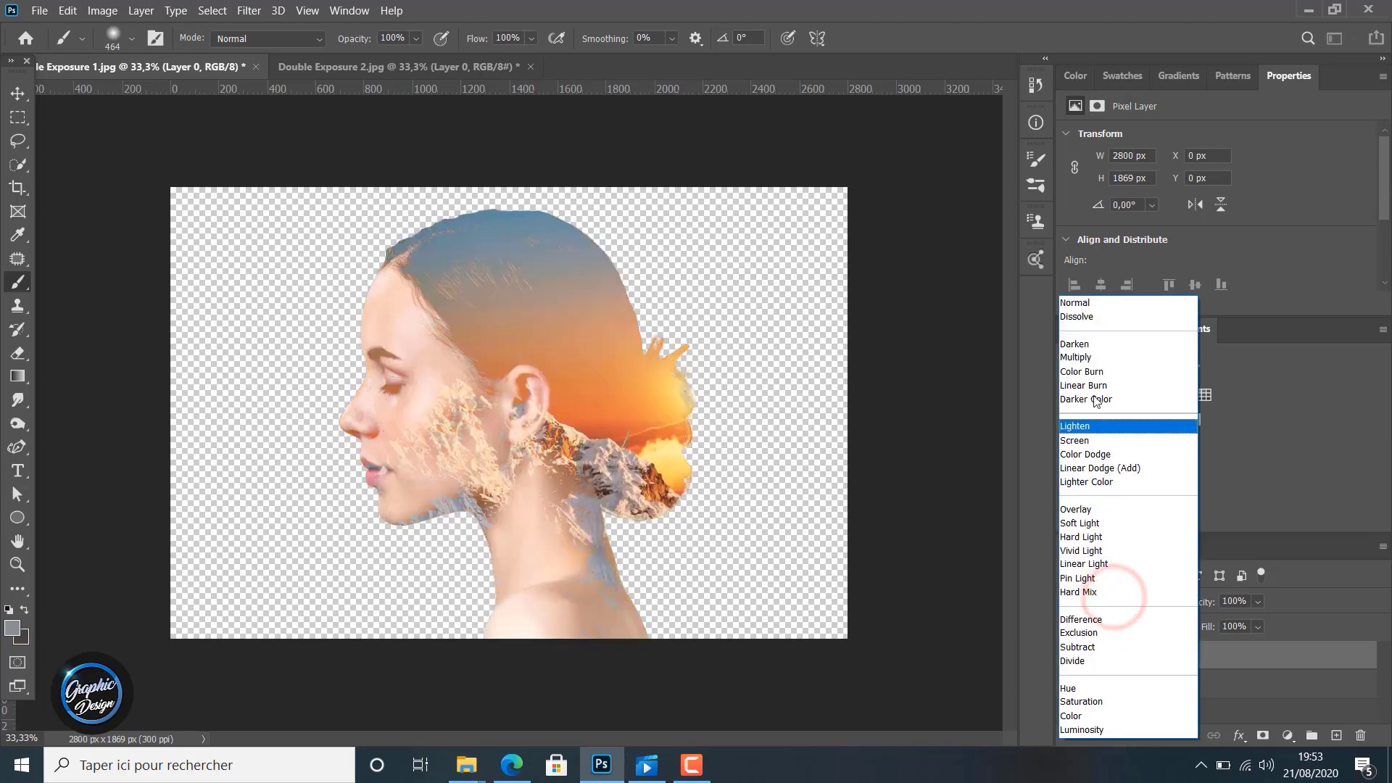
click(1088, 357)
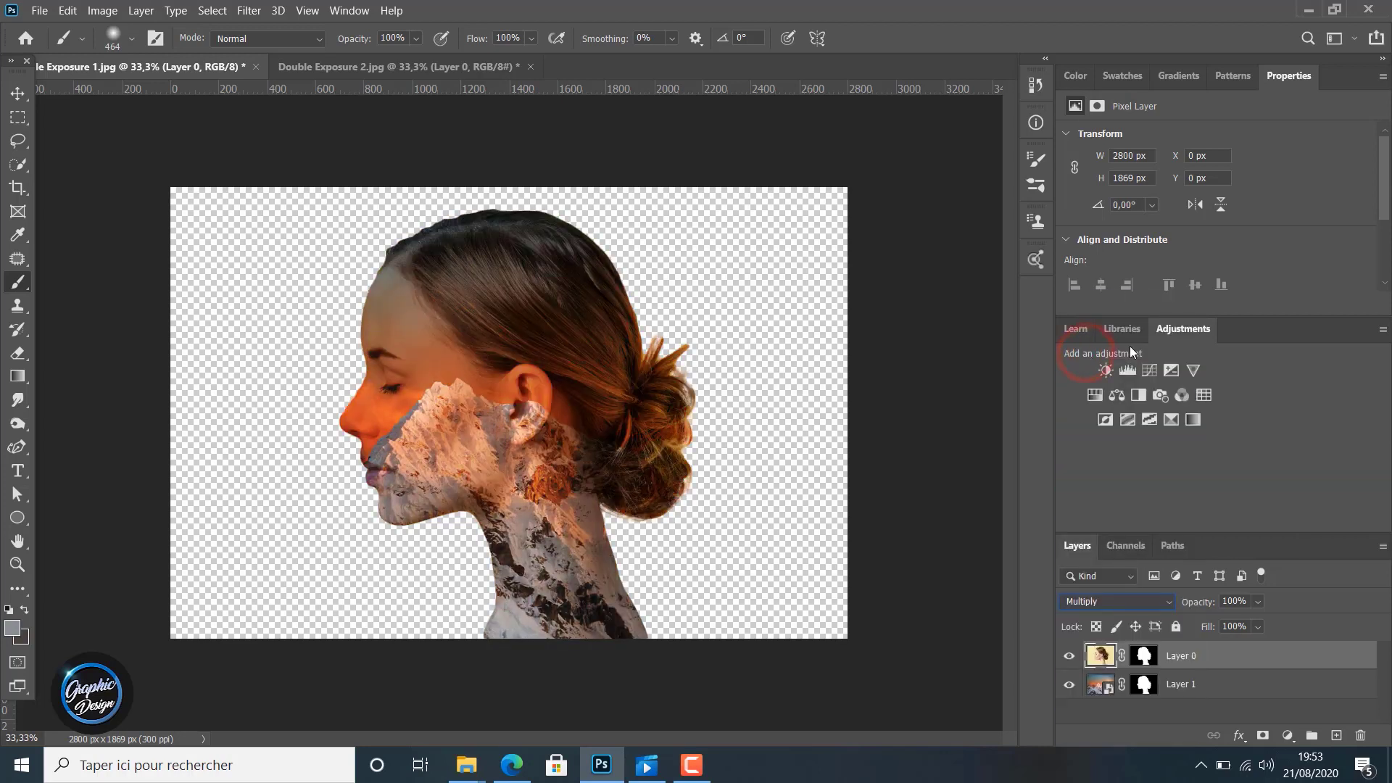
Add a Black & White adjustment clipped to Layer 0, with Reds at -31 and Yellows at 134.
click(1139, 395)
click(1255, 303)
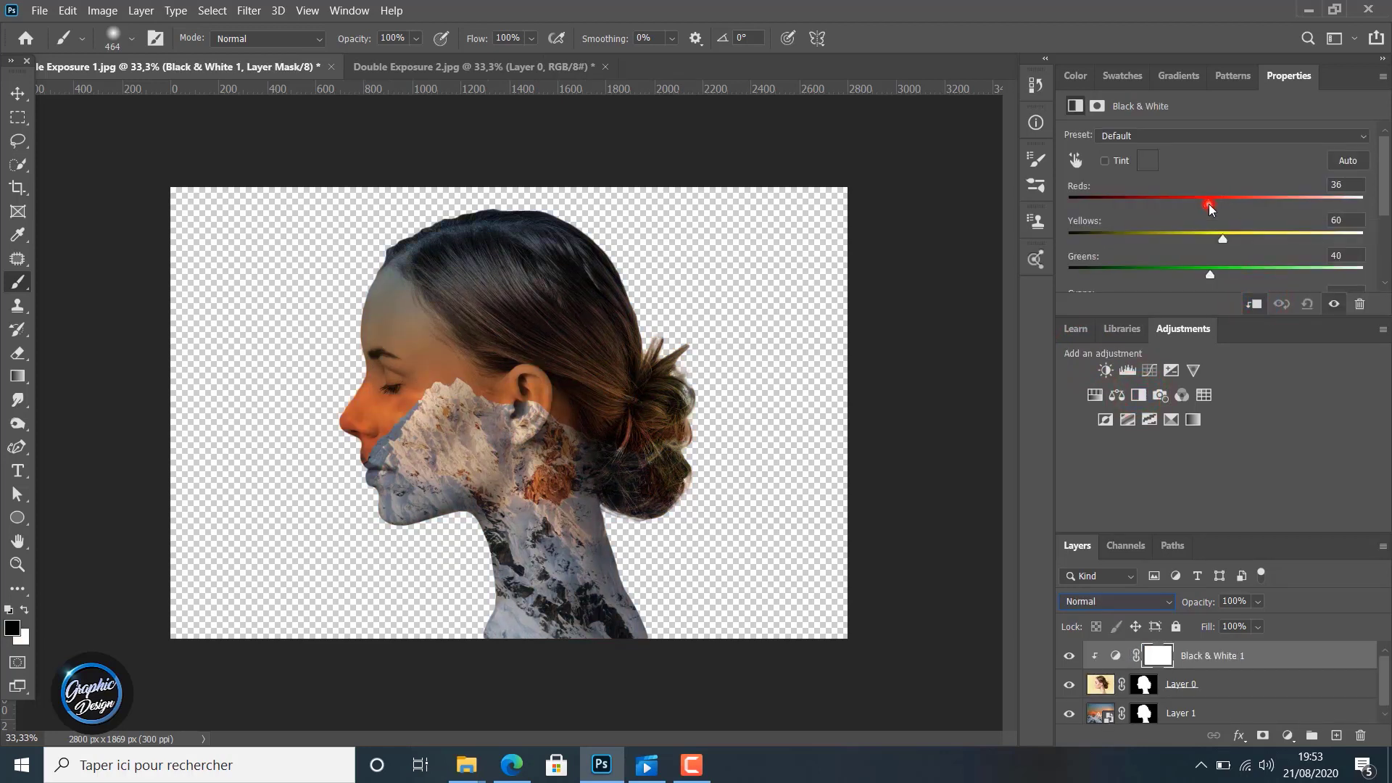
drag(1208, 205, 1253, 242)
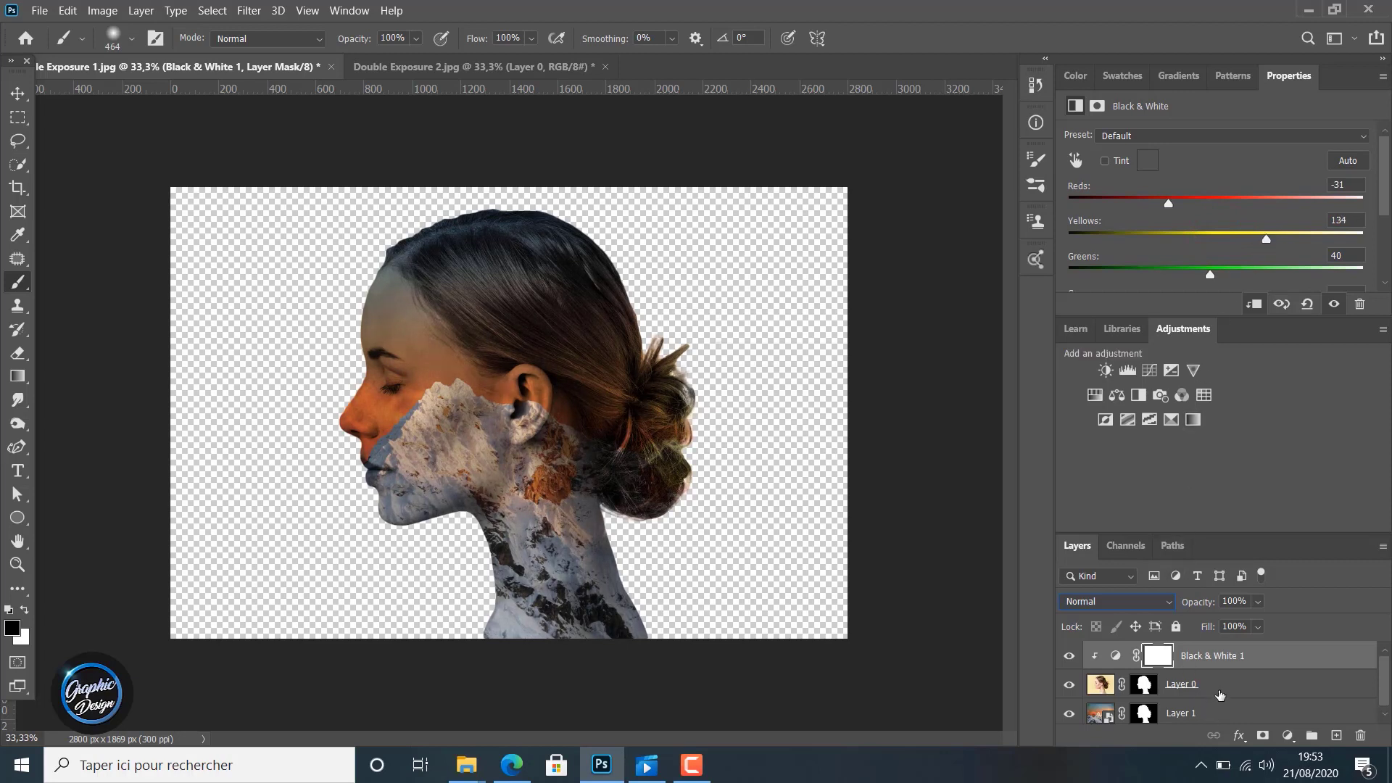
Paint black on Layer 0's mask with the Brush tool to hide the back of the head, the bun and the neck.
click(1220, 695)
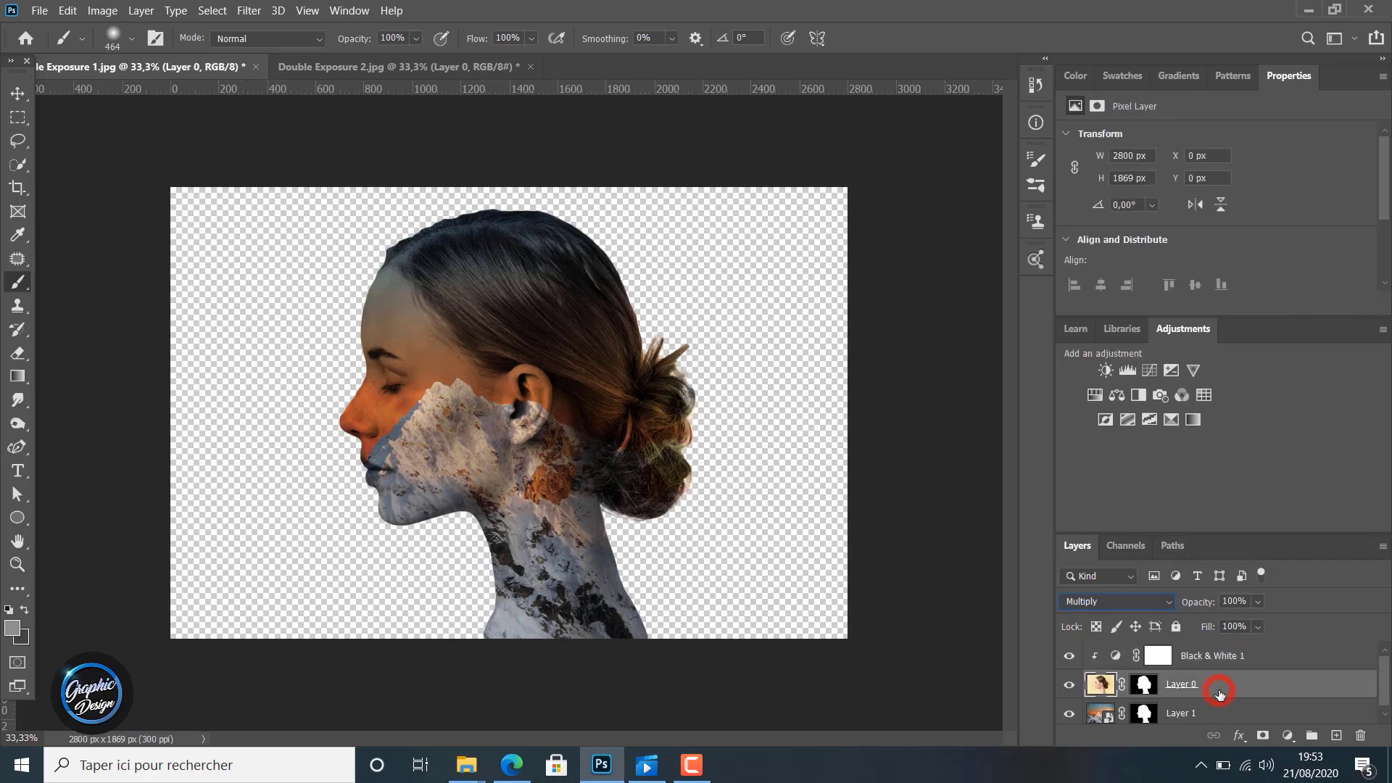
click(1153, 688)
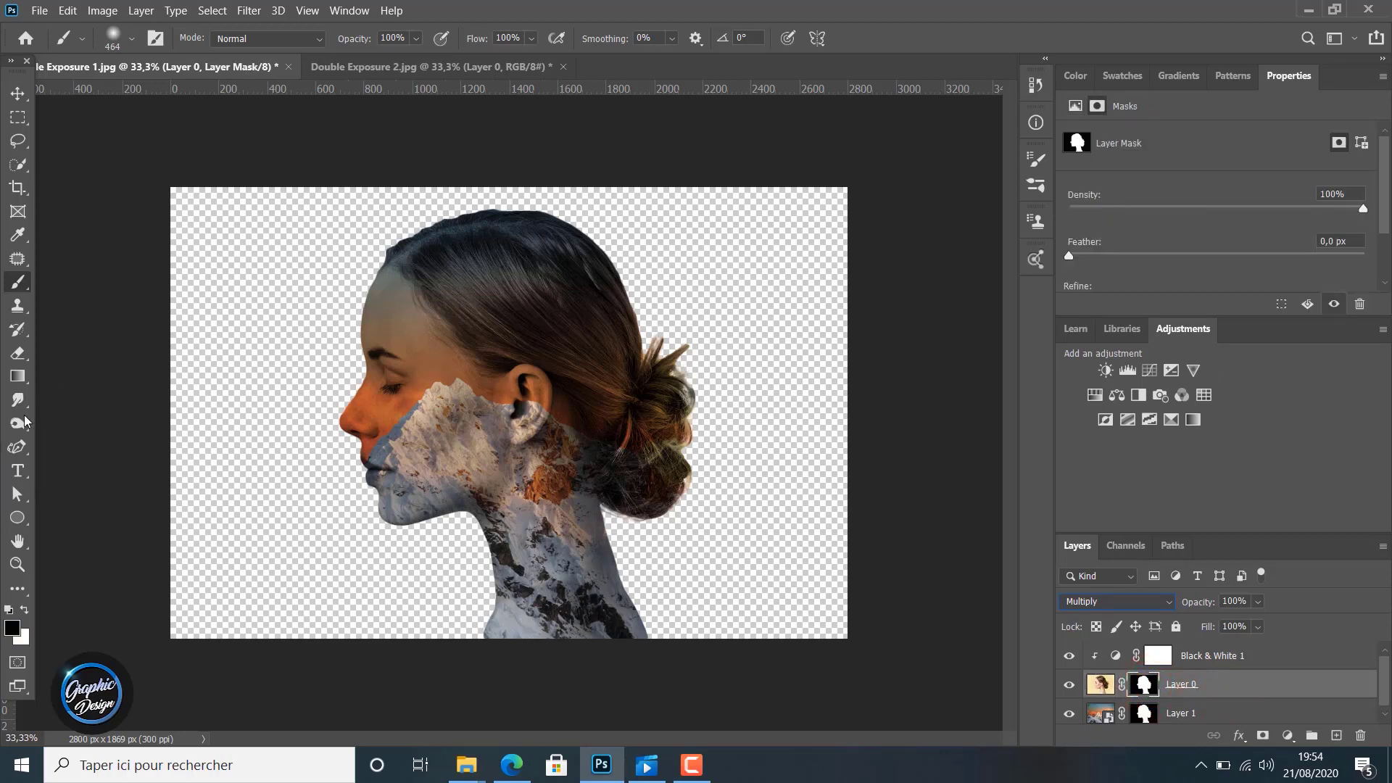
right_click(18, 281)
click(80, 285)
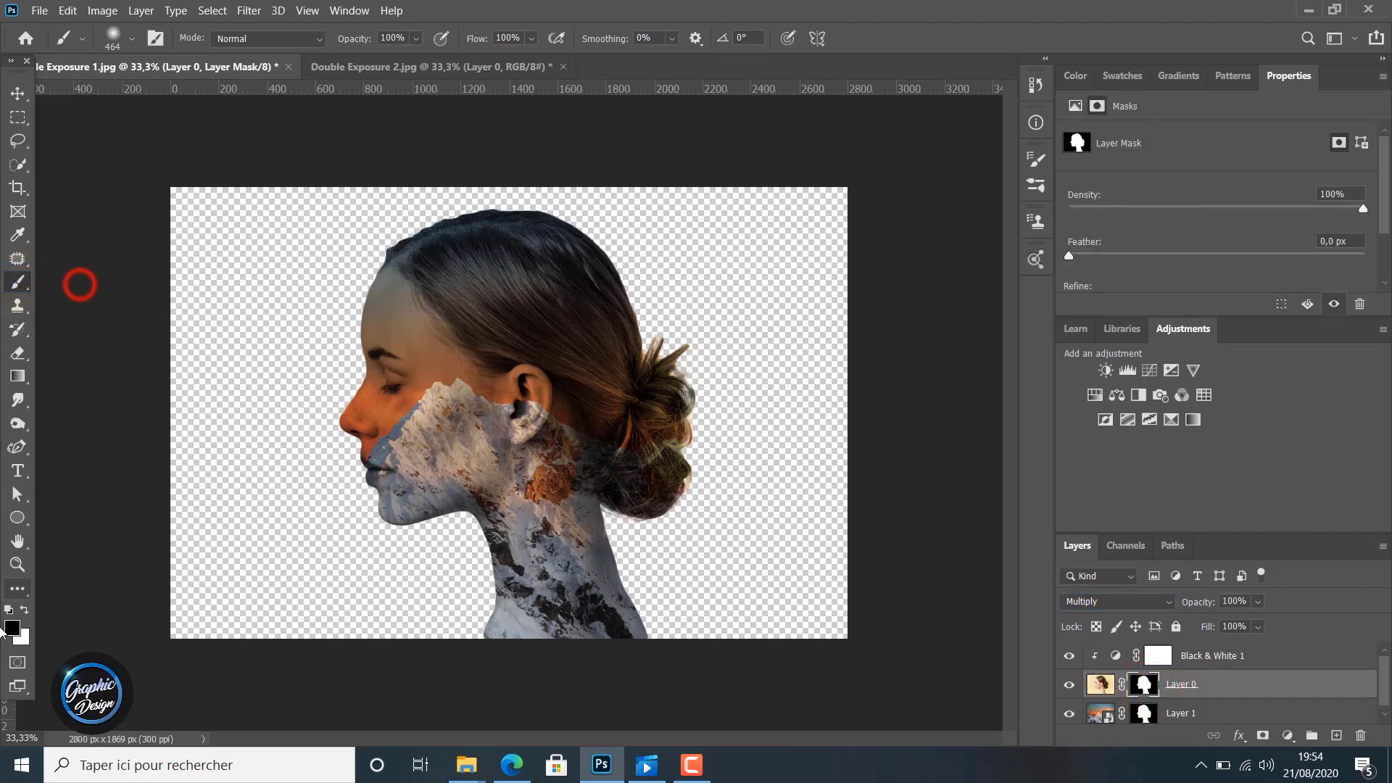
mouse_move(535, 280)
mouse_down()
mouse_move(603, 356)
mouse_move(538, 245)
mouse_move(633, 350)
mouse_up()
mouse_move(668, 395)
mouse_down()
mouse_move(659, 422)
mouse_move(632, 424)
mouse_move(675, 432)
mouse_move(594, 528)
mouse_move(516, 532)
mouse_move(513, 586)
mouse_move(570, 602)
mouse_move(609, 588)
mouse_move(609, 529)
mouse_move(603, 538)
mouse_move(571, 461)
mouse_move(527, 226)
mouse_move(580, 456)
mouse_up()
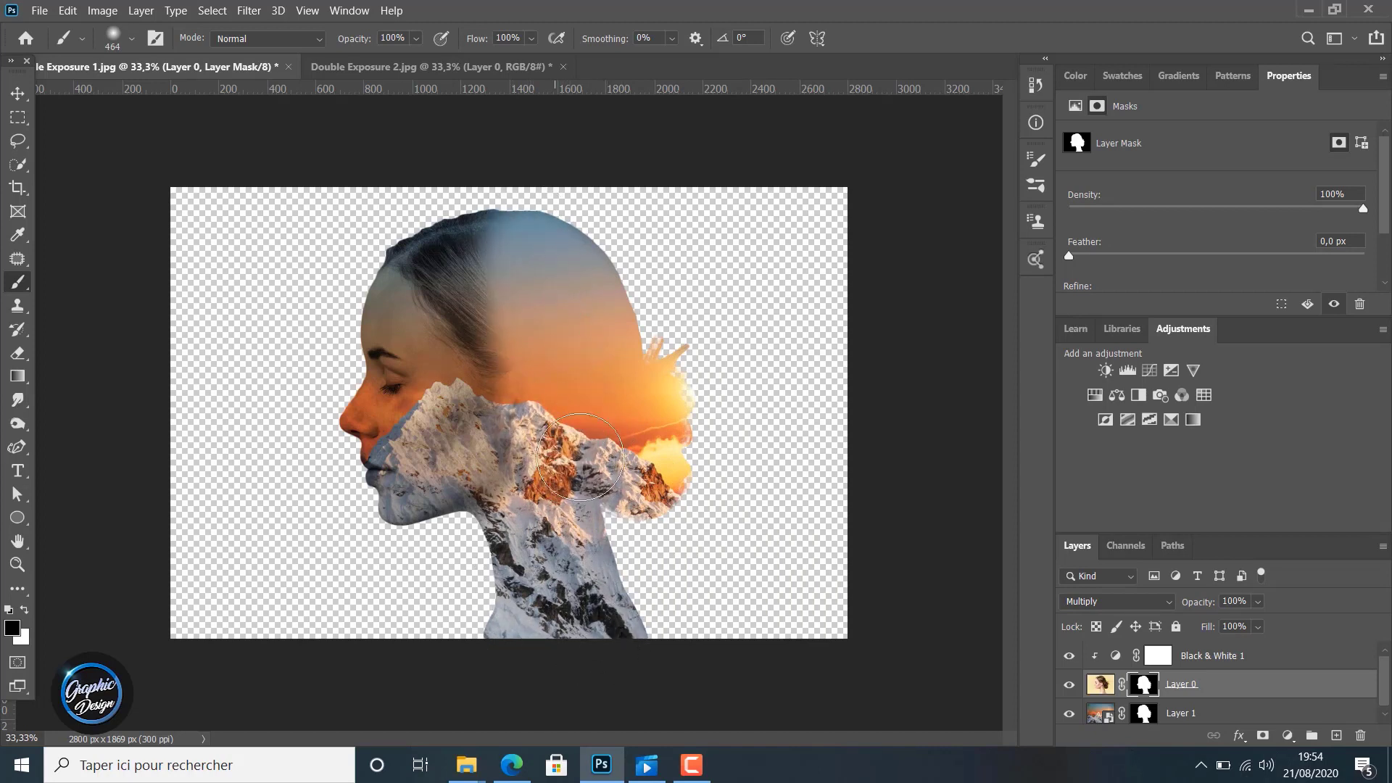
mouse_move(546, 317)
mouse_down()
mouse_move(570, 554)
mouse_move(594, 633)
mouse_move(564, 635)
mouse_up()
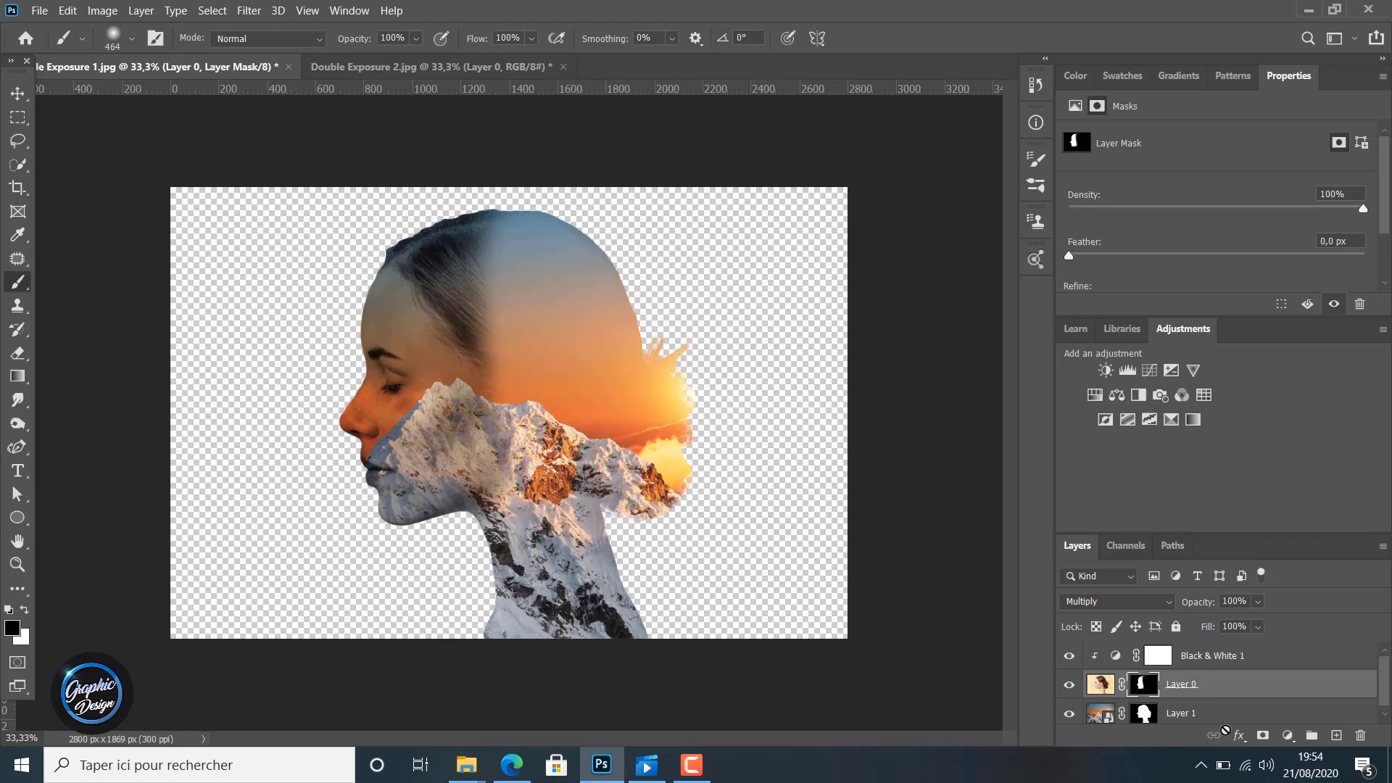
Add a new empty layer and place it beneath Layer 1.
click(1338, 736)
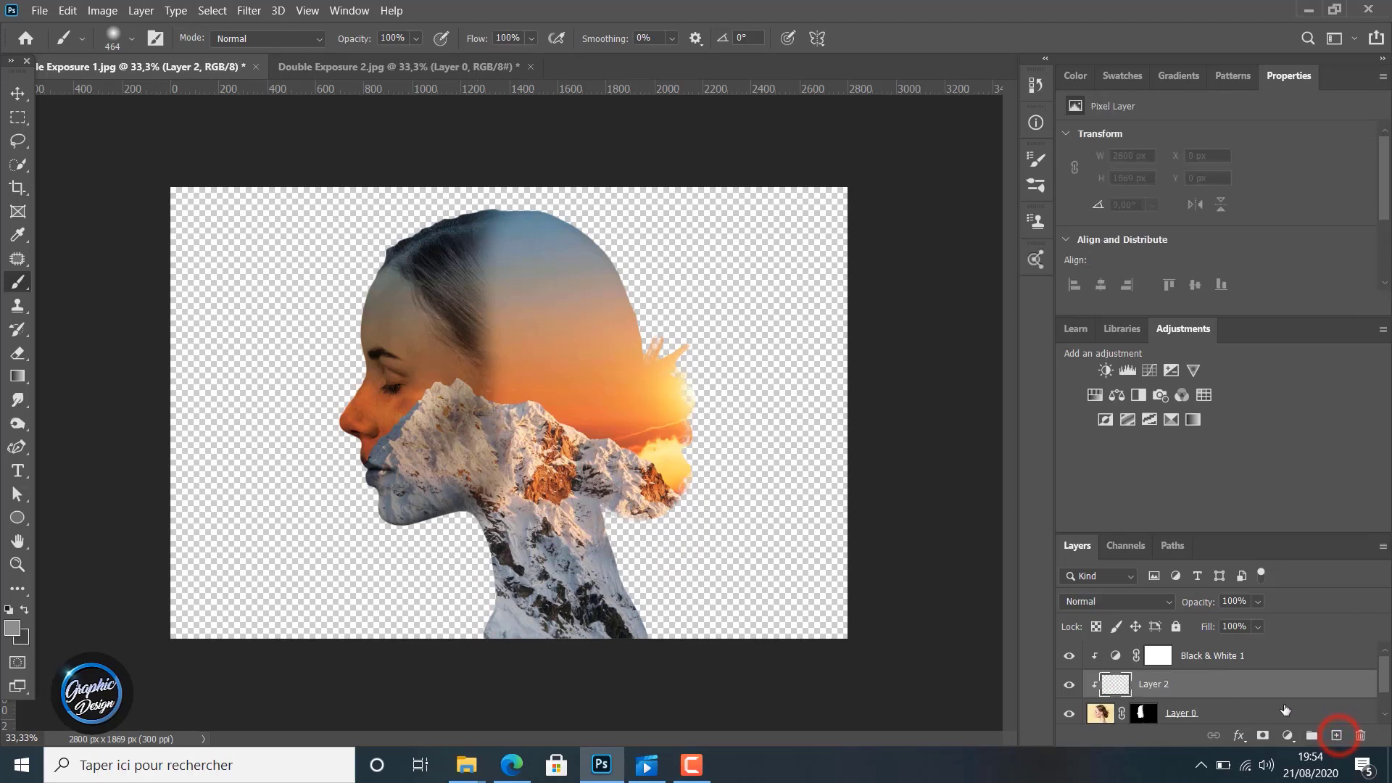
drag(1198, 685, 1201, 725)
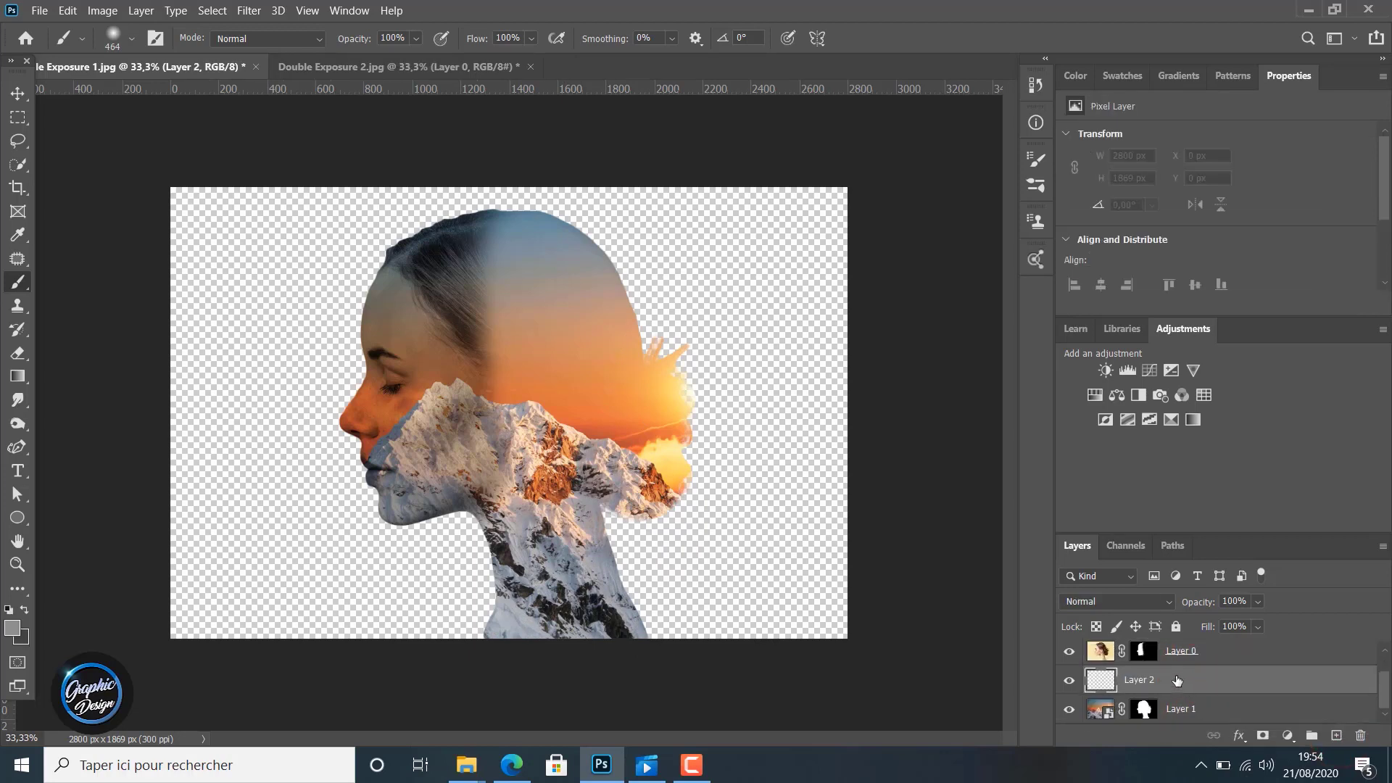
drag(1177, 680, 1181, 710)
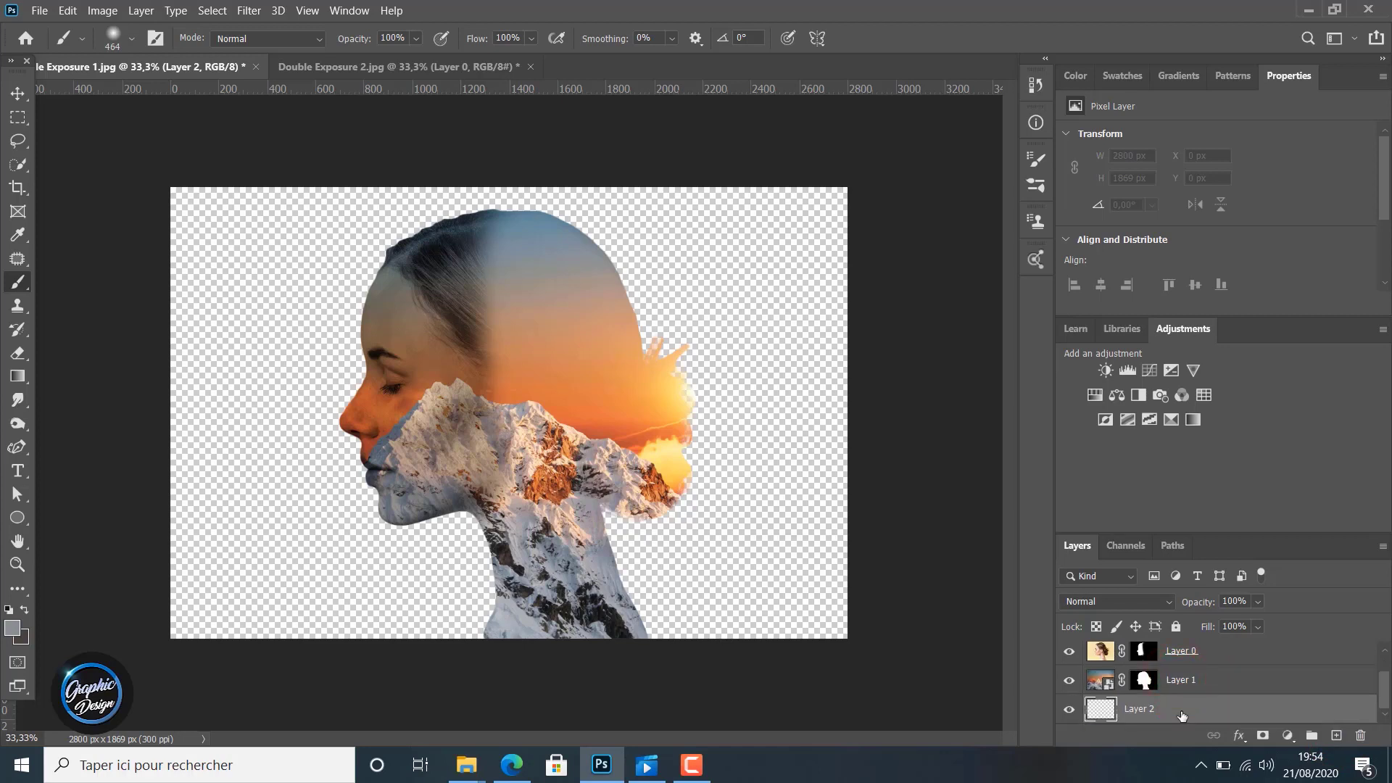
Fill Layer 2 with a tan colour sampled from the sunset sky, in Normal mode at 100% opacity.
click(68, 10)
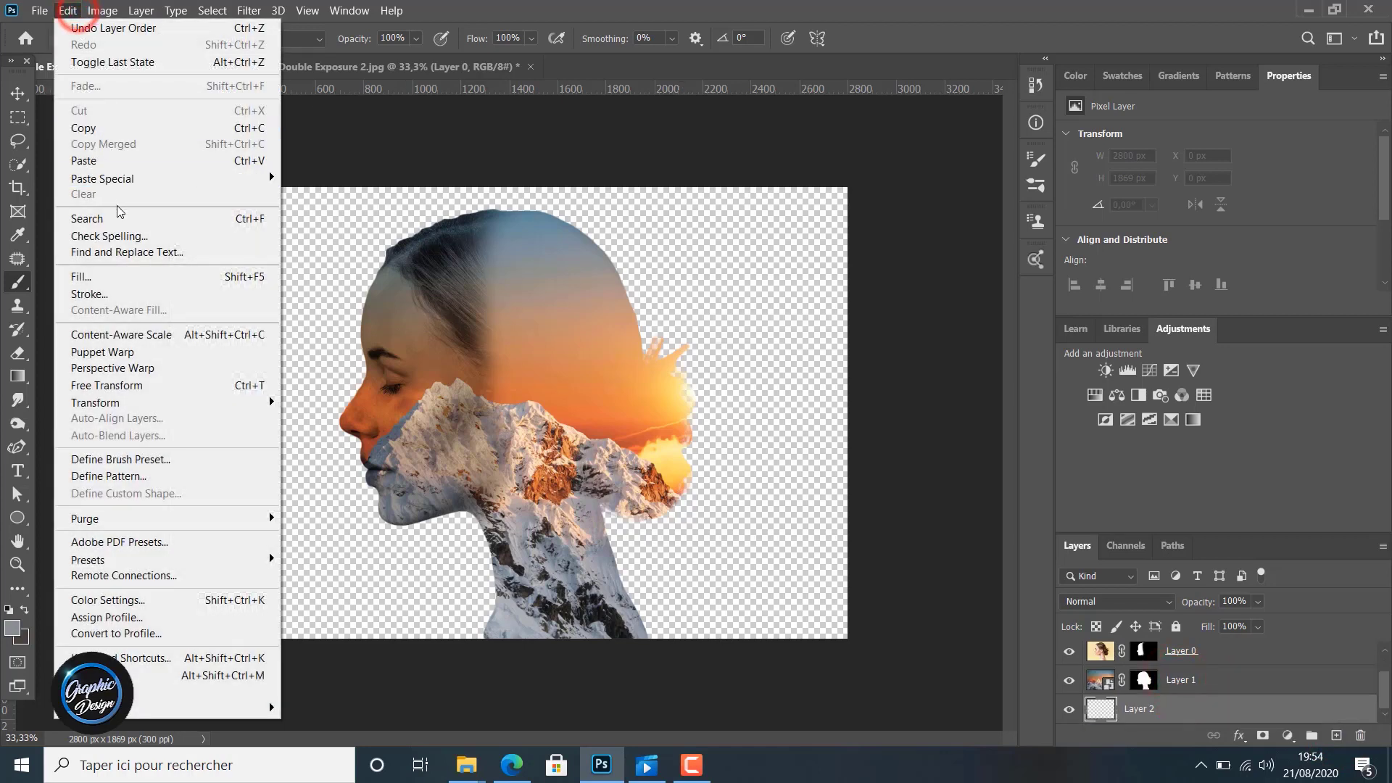
click(129, 276)
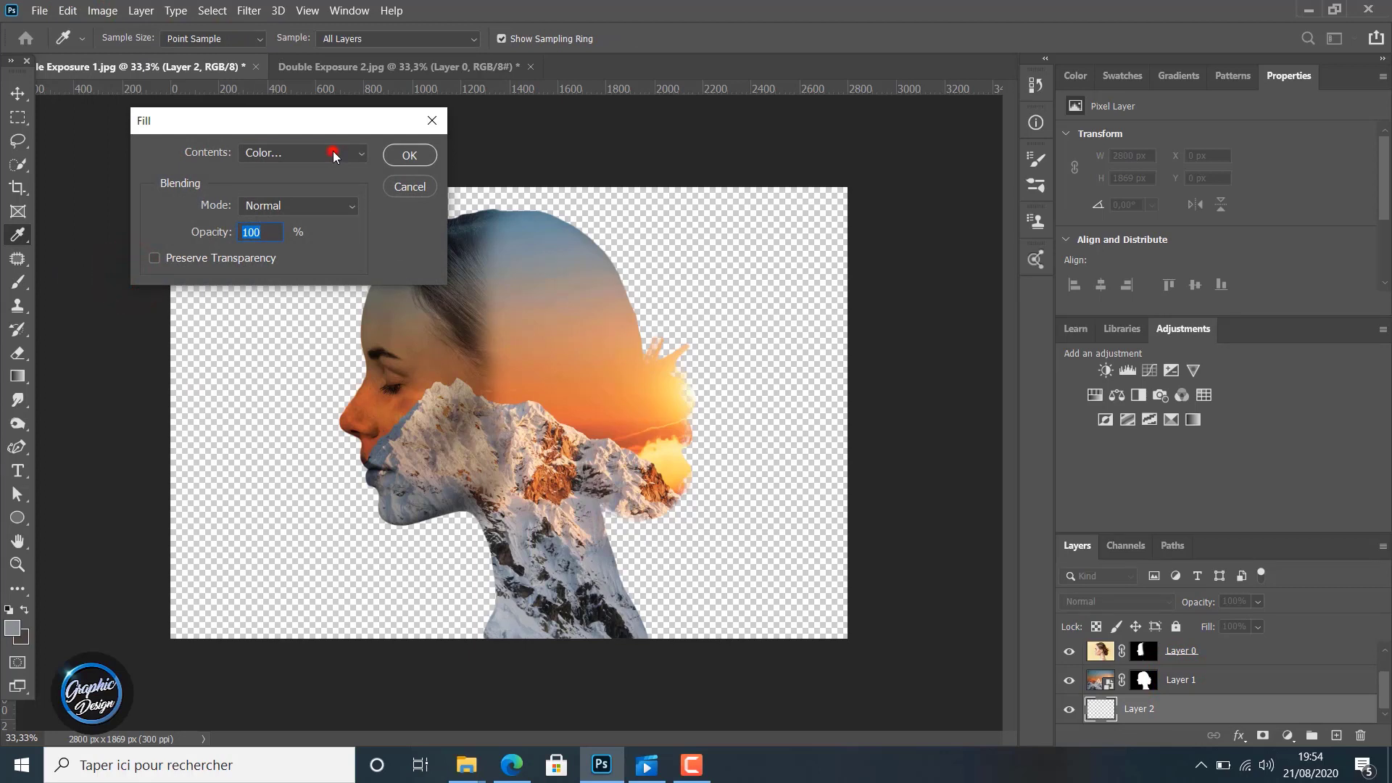
click(333, 152)
click(282, 197)
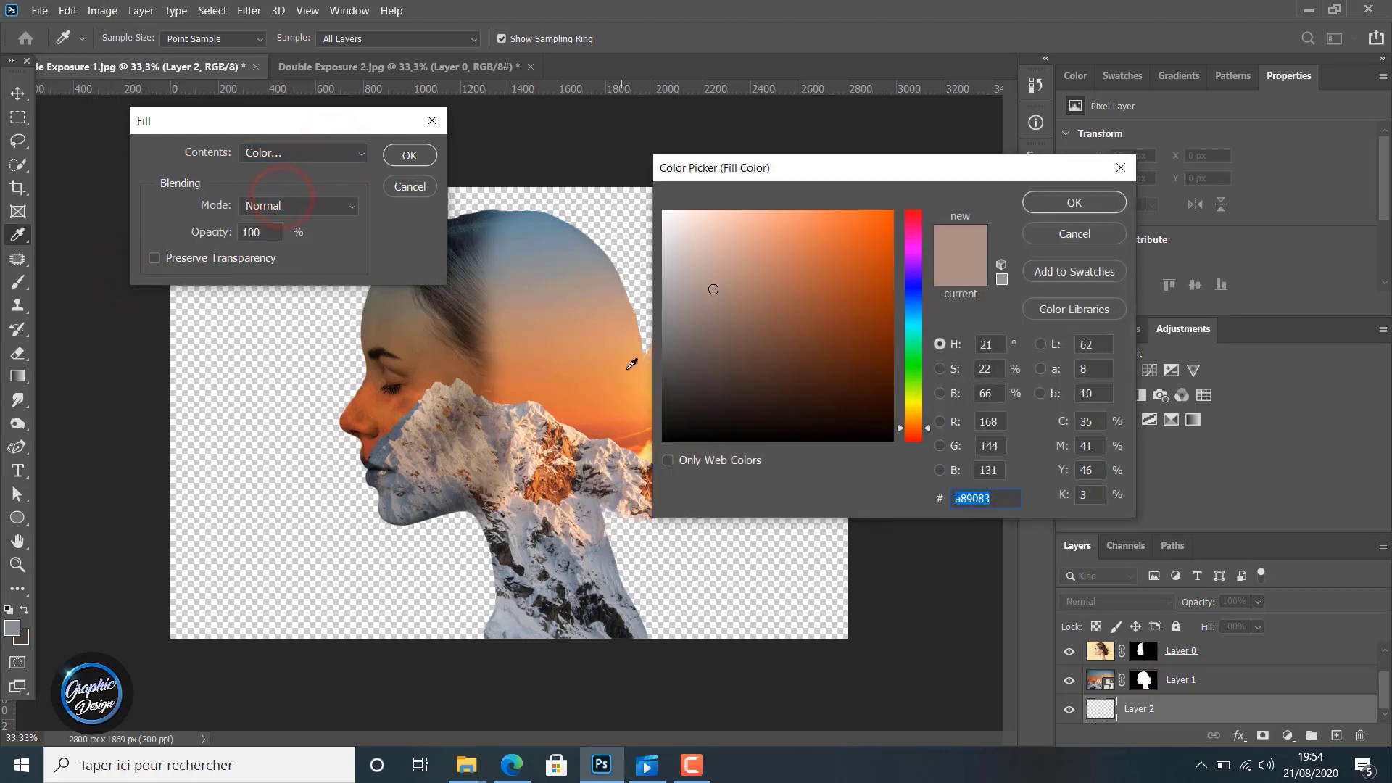
drag(629, 335, 622, 325)
click(621, 312)
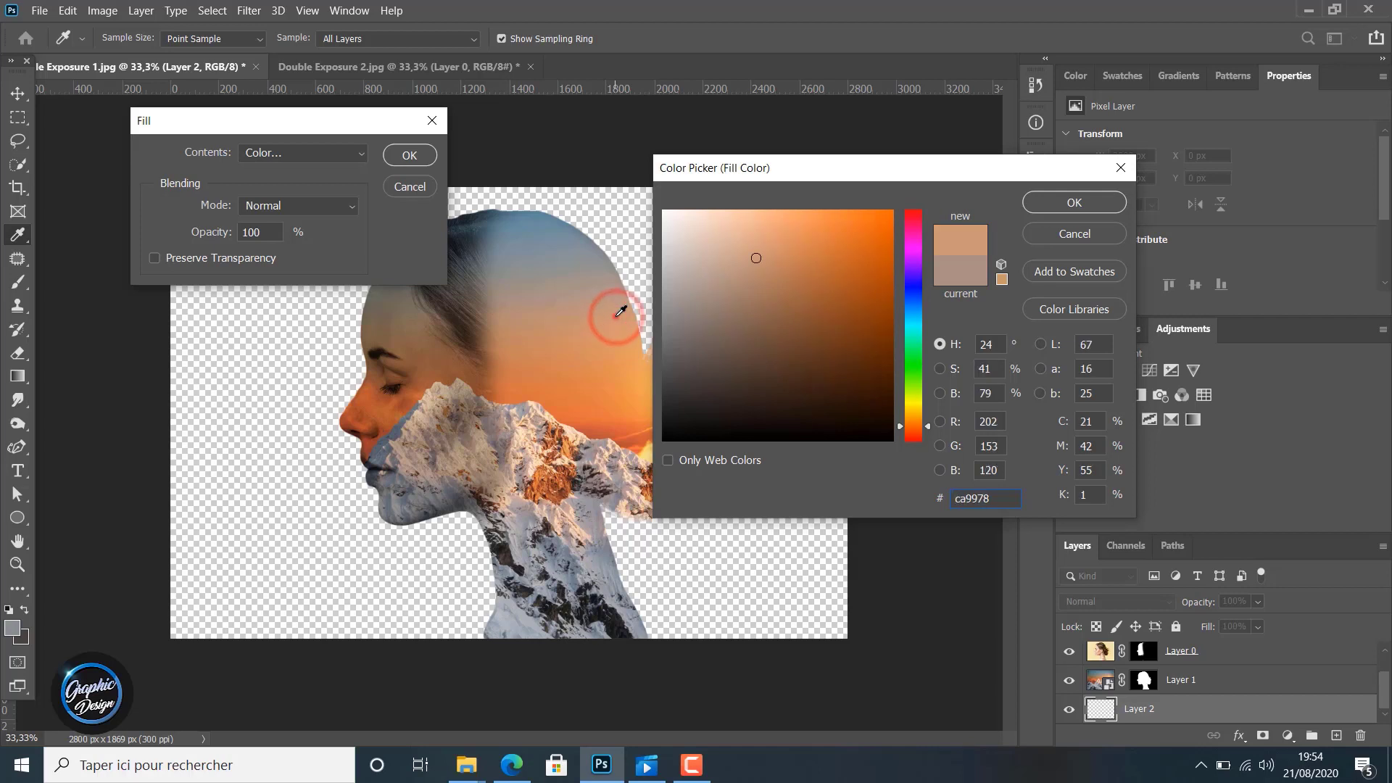
click(616, 303)
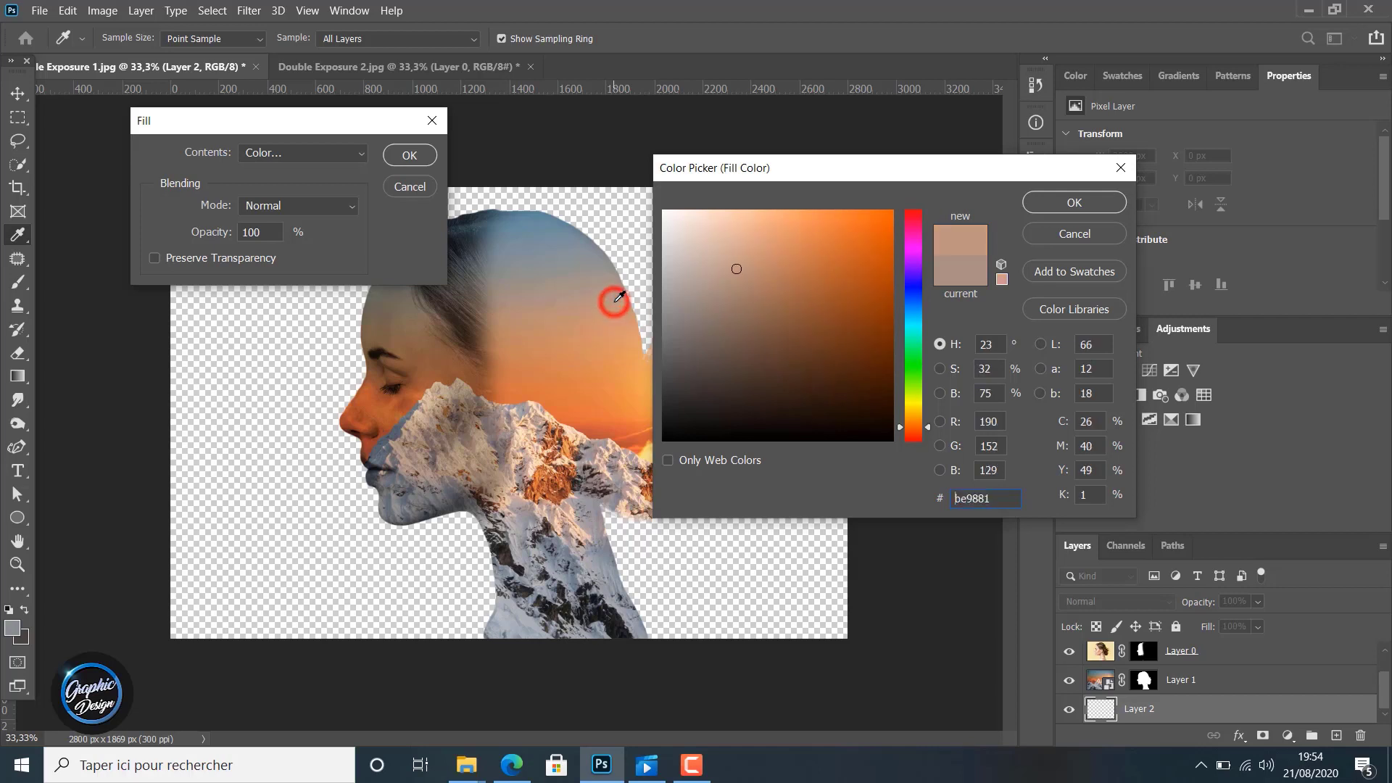
drag(589, 294, 572, 299)
click(1033, 200)
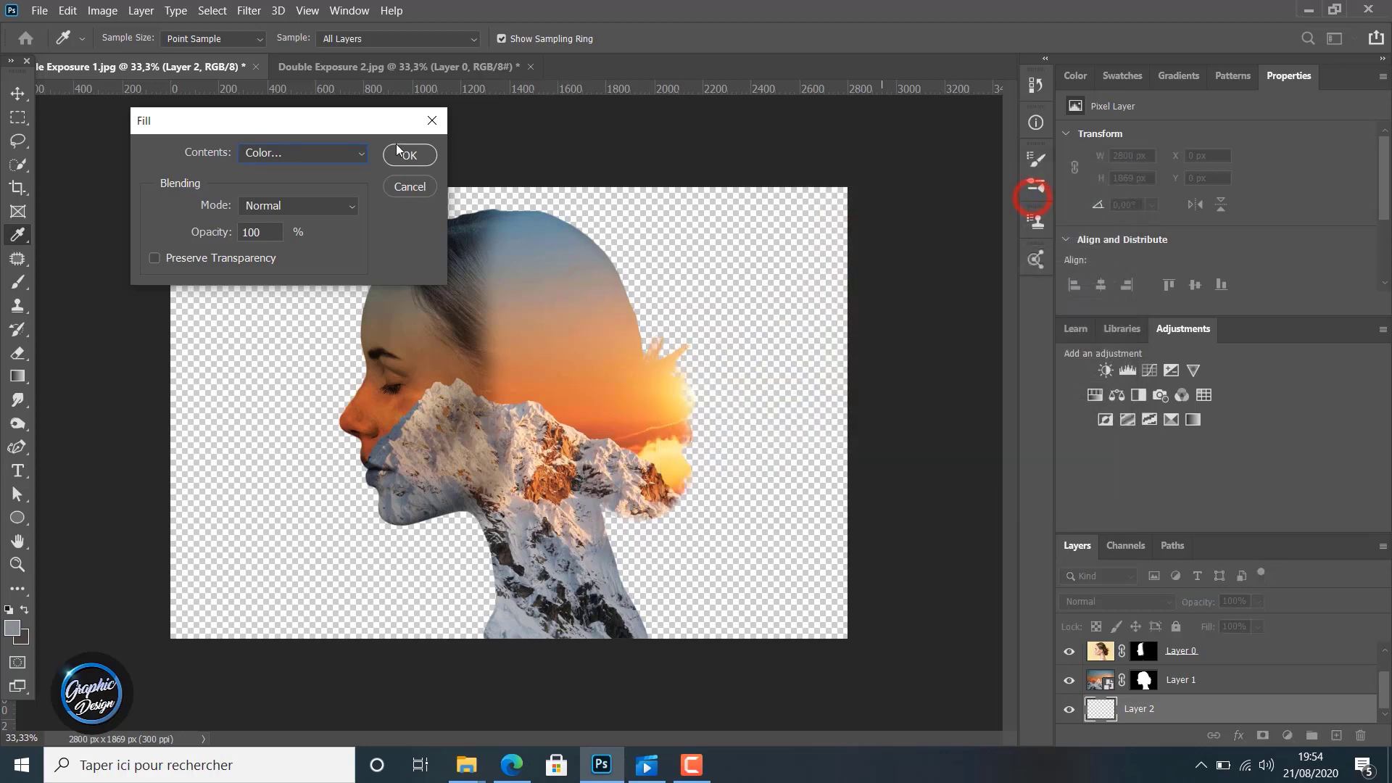
click(404, 158)
key(b)
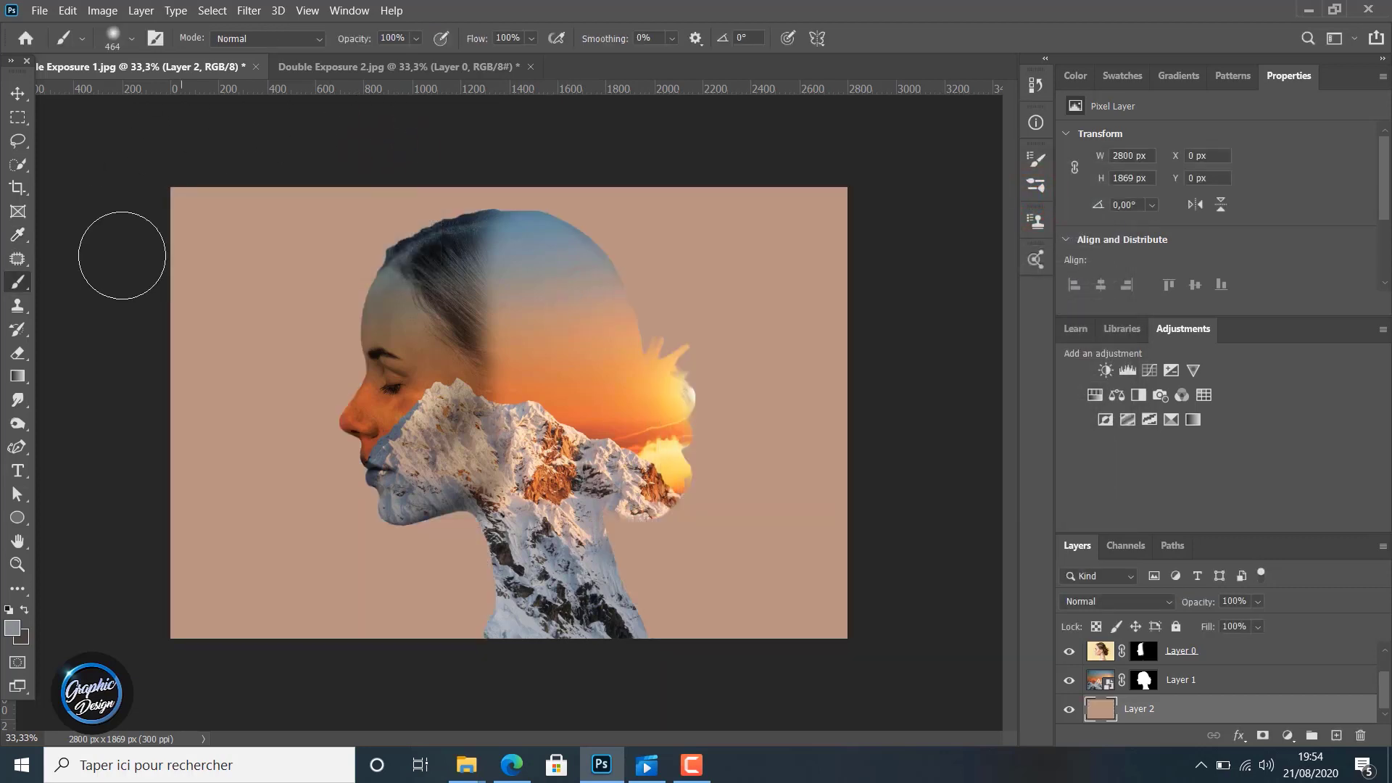
Paint white on Layer 1's mask to reveal the sunset sky and mountains behind the head and neck.
click(1171, 683)
click(1146, 680)
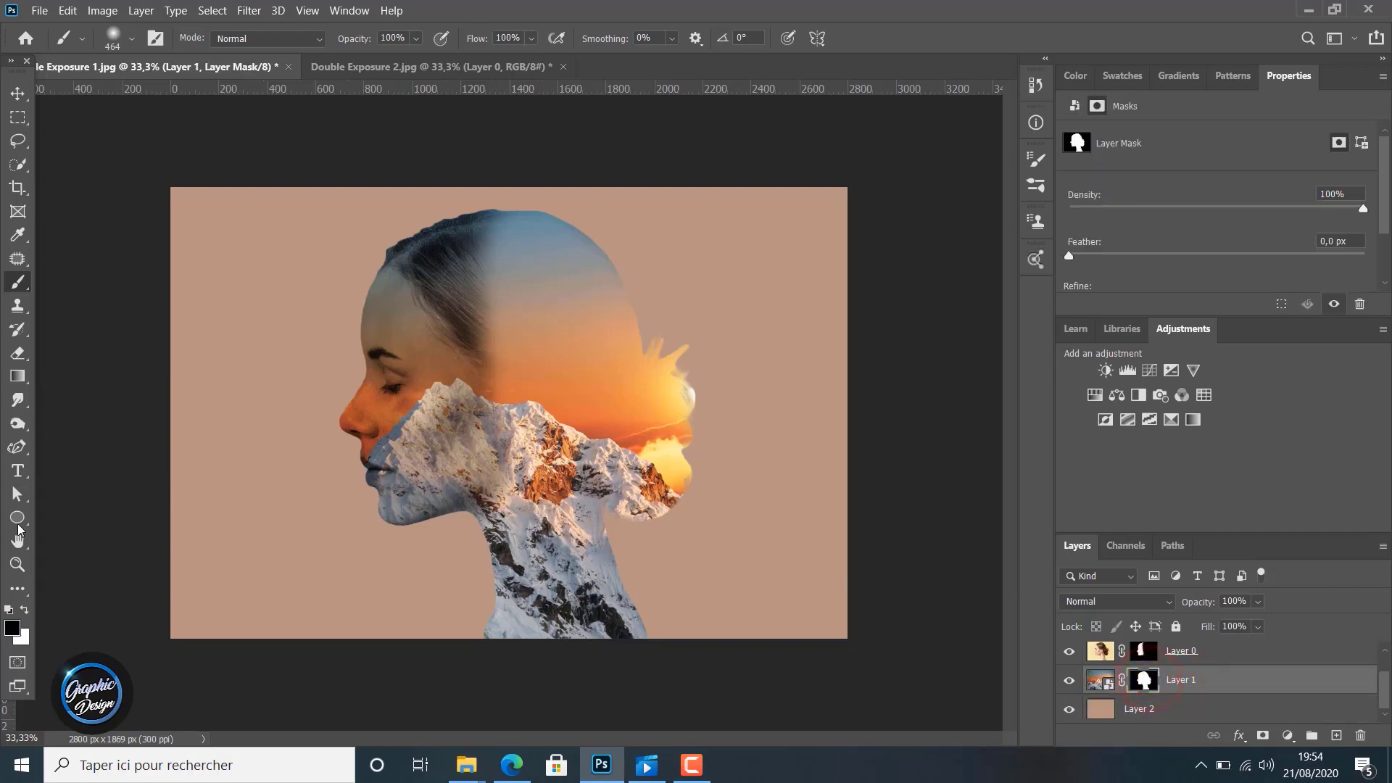
drag(20, 283, 69, 281)
mouse_move(728, 531)
mouse_down()
mouse_move(756, 491)
mouse_move(737, 596)
mouse_move(683, 452)
mouse_move(670, 594)
mouse_move(654, 620)
mouse_move(669, 579)
mouse_move(763, 462)
mouse_move(820, 551)
mouse_move(817, 610)
mouse_move(761, 460)
mouse_move(748, 329)
mouse_move(697, 263)
mouse_move(681, 490)
mouse_move(636, 239)
mouse_move(602, 318)
mouse_move(562, 204)
mouse_move(549, 216)
mouse_move(718, 317)
mouse_move(828, 235)
mouse_move(836, 213)
mouse_move(716, 221)
mouse_move(737, 217)
mouse_move(804, 383)
mouse_move(860, 400)
mouse_move(848, 318)
mouse_move(811, 341)
mouse_move(827, 632)
mouse_move(809, 656)
mouse_move(624, 304)
mouse_move(552, 238)
mouse_move(653, 316)
mouse_move(573, 231)
mouse_up()
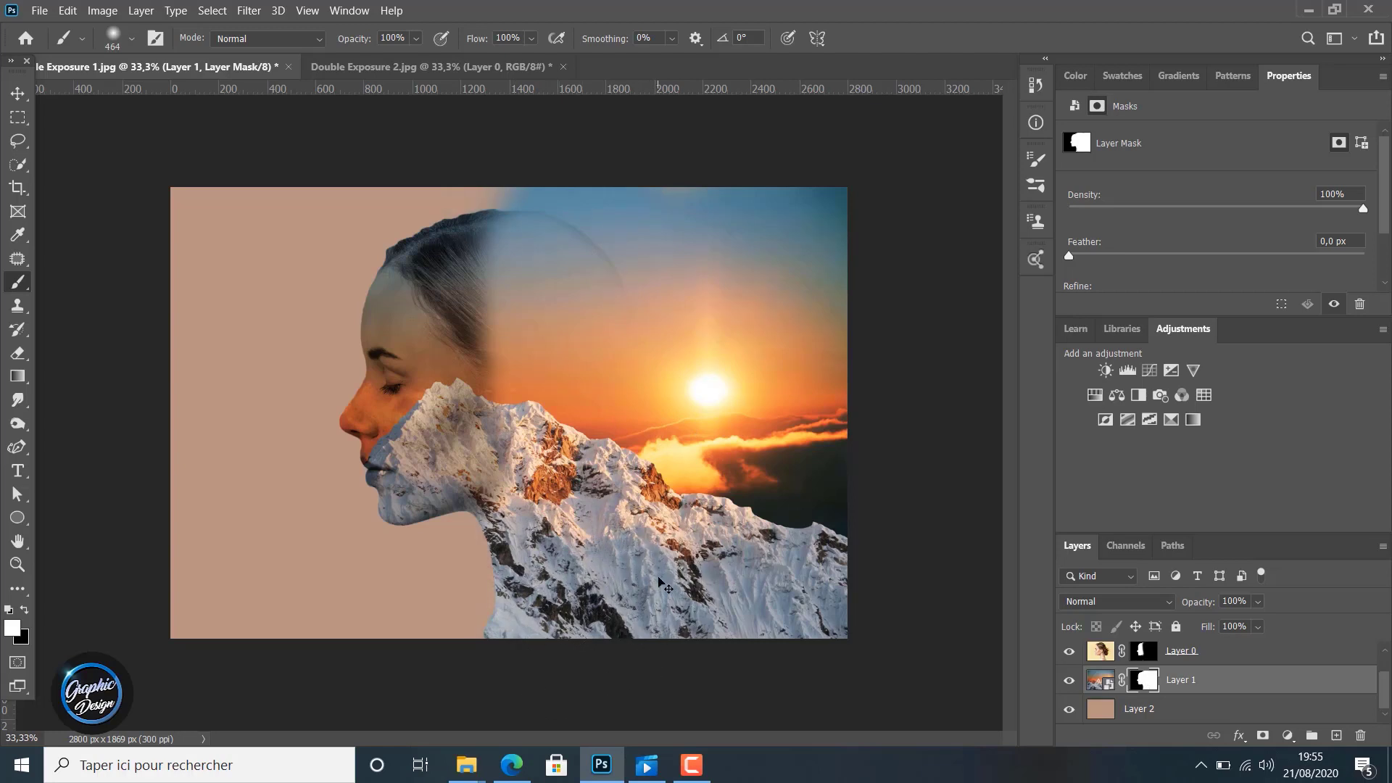
mouse_move(627, 300)
mouse_down()
mouse_move(663, 243)
mouse_move(589, 227)
mouse_up()
Paint black on Layer 0's mask to erase the faint head outline, the remaining hair and the upper forehead.
click(1142, 651)
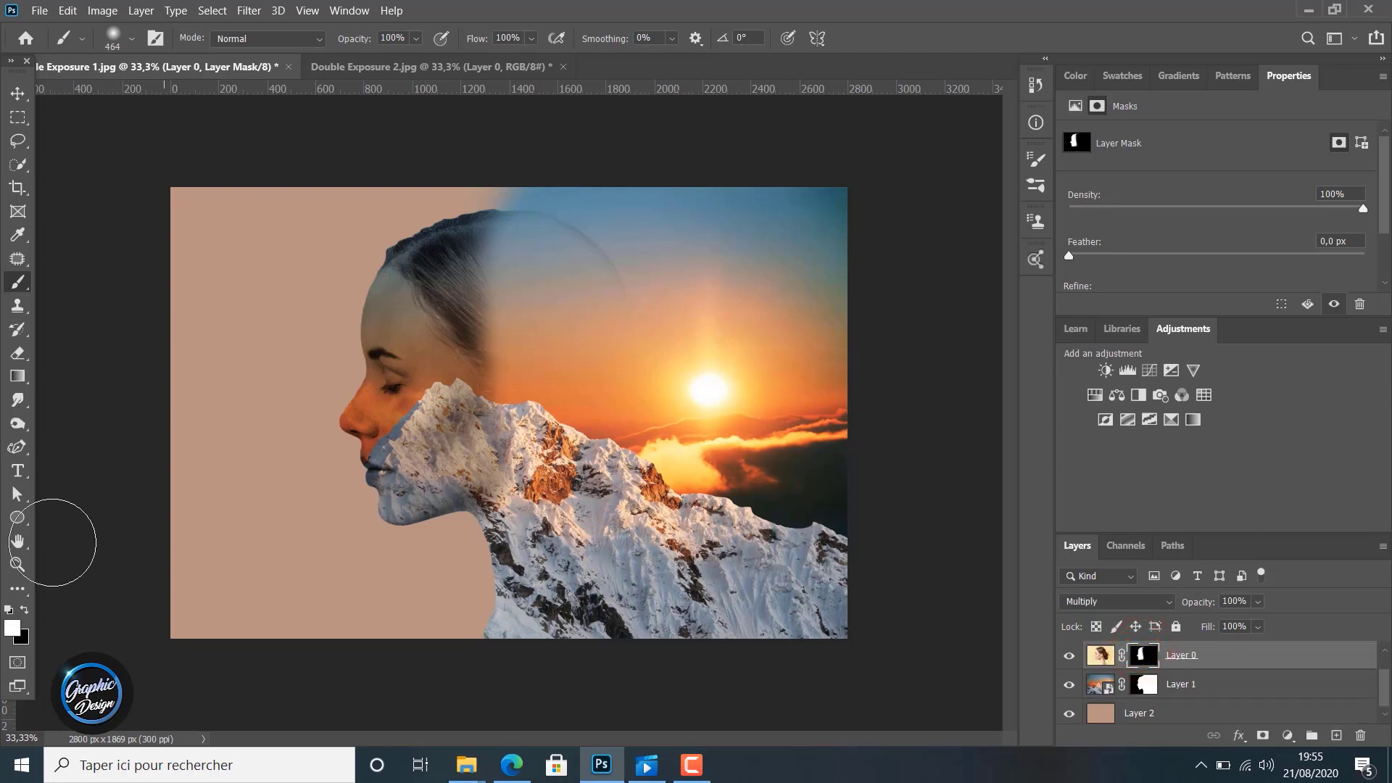
click(554, 233)
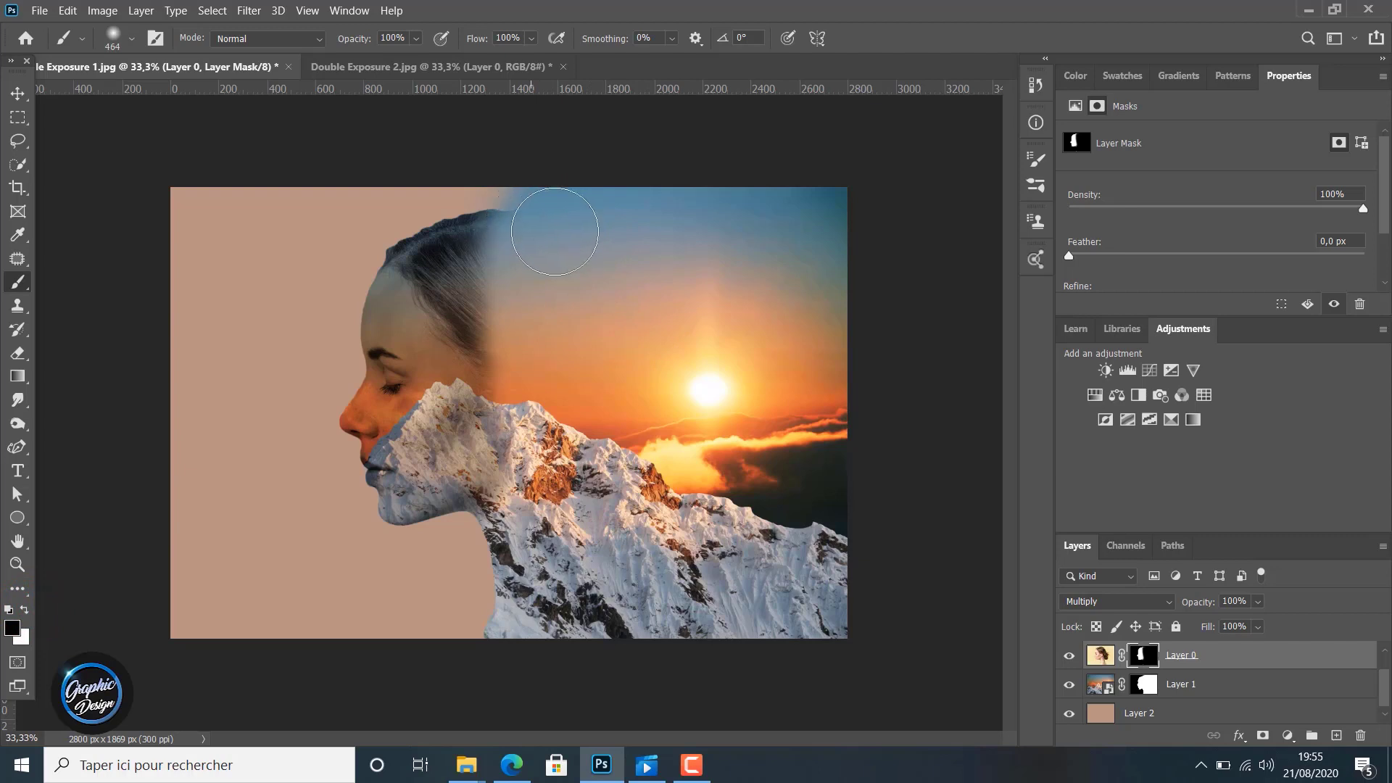
drag(703, 341, 786, 386)
click(810, 357)
drag(1146, 689, 1149, 667)
click(355, 423)
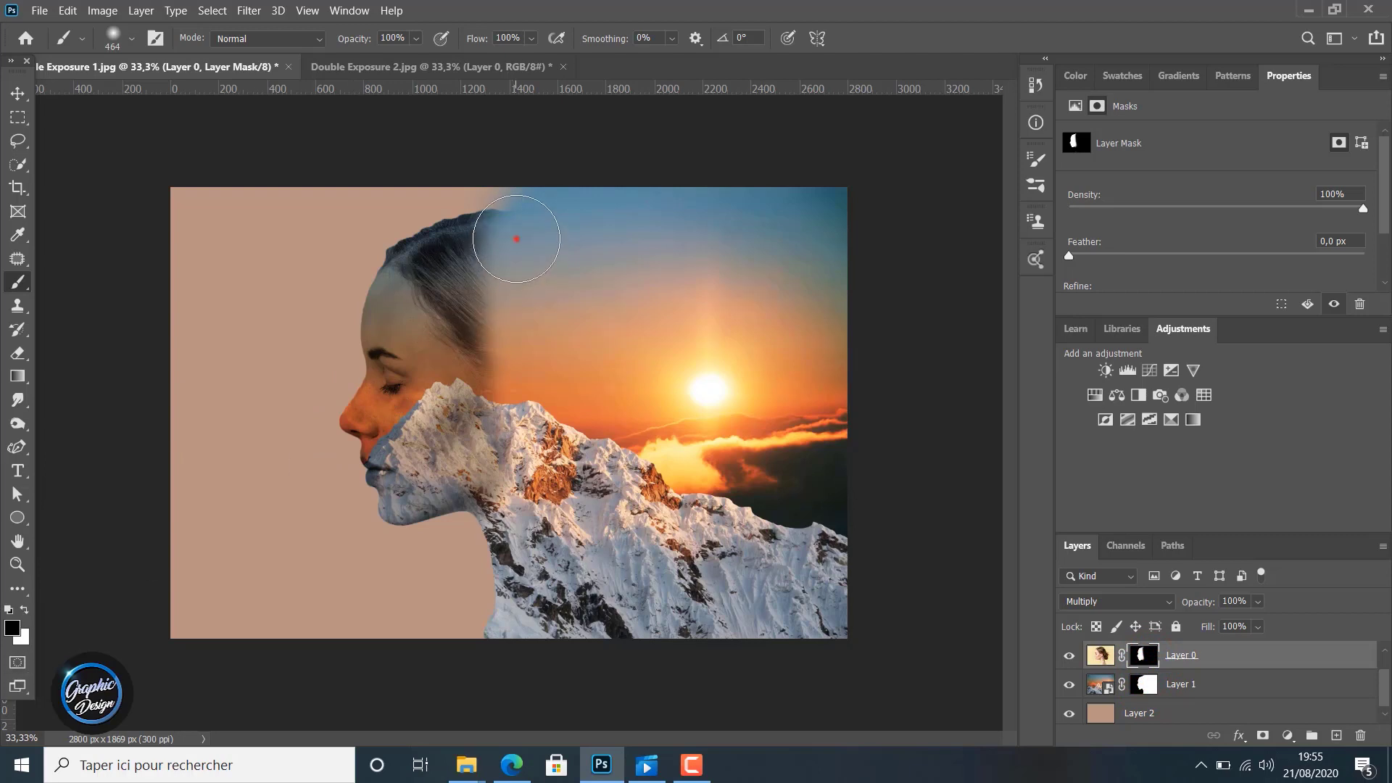
drag(517, 239, 522, 197)
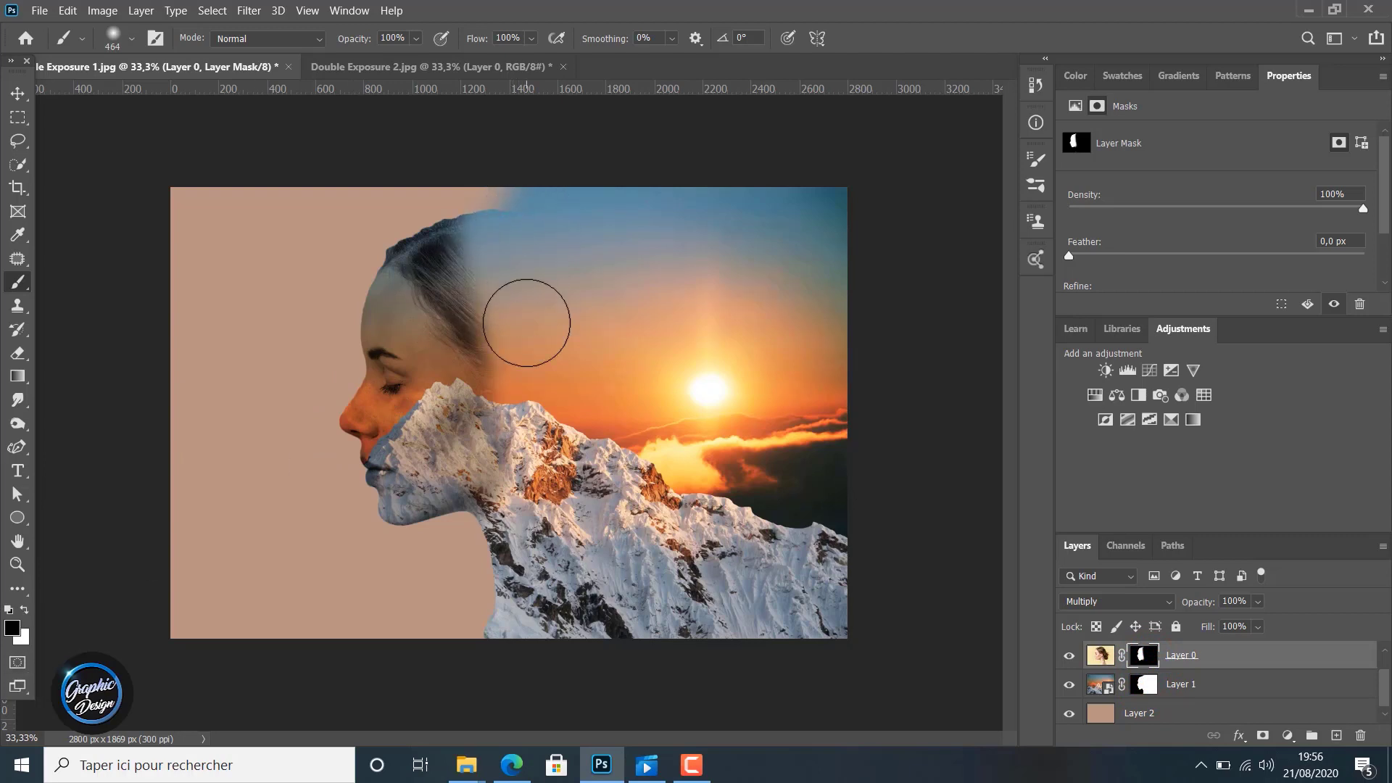
mouse_move(532, 311)
mouse_down()
mouse_move(523, 383)
mouse_move(514, 347)
mouse_up()
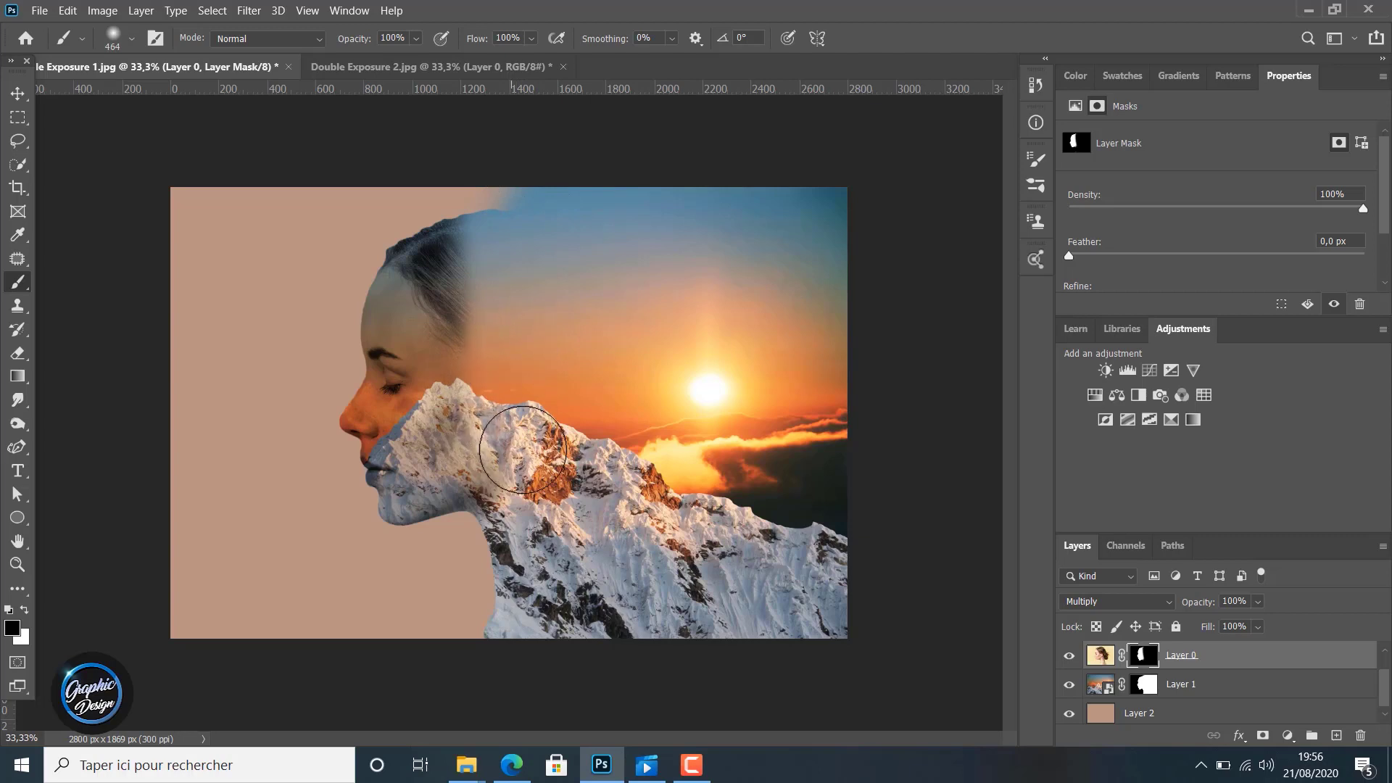
mouse_move(517, 215)
mouse_down()
mouse_move(492, 314)
mouse_move(505, 314)
mouse_move(425, 250)
mouse_move(454, 294)
mouse_move(433, 266)
mouse_move(459, 298)
mouse_up()
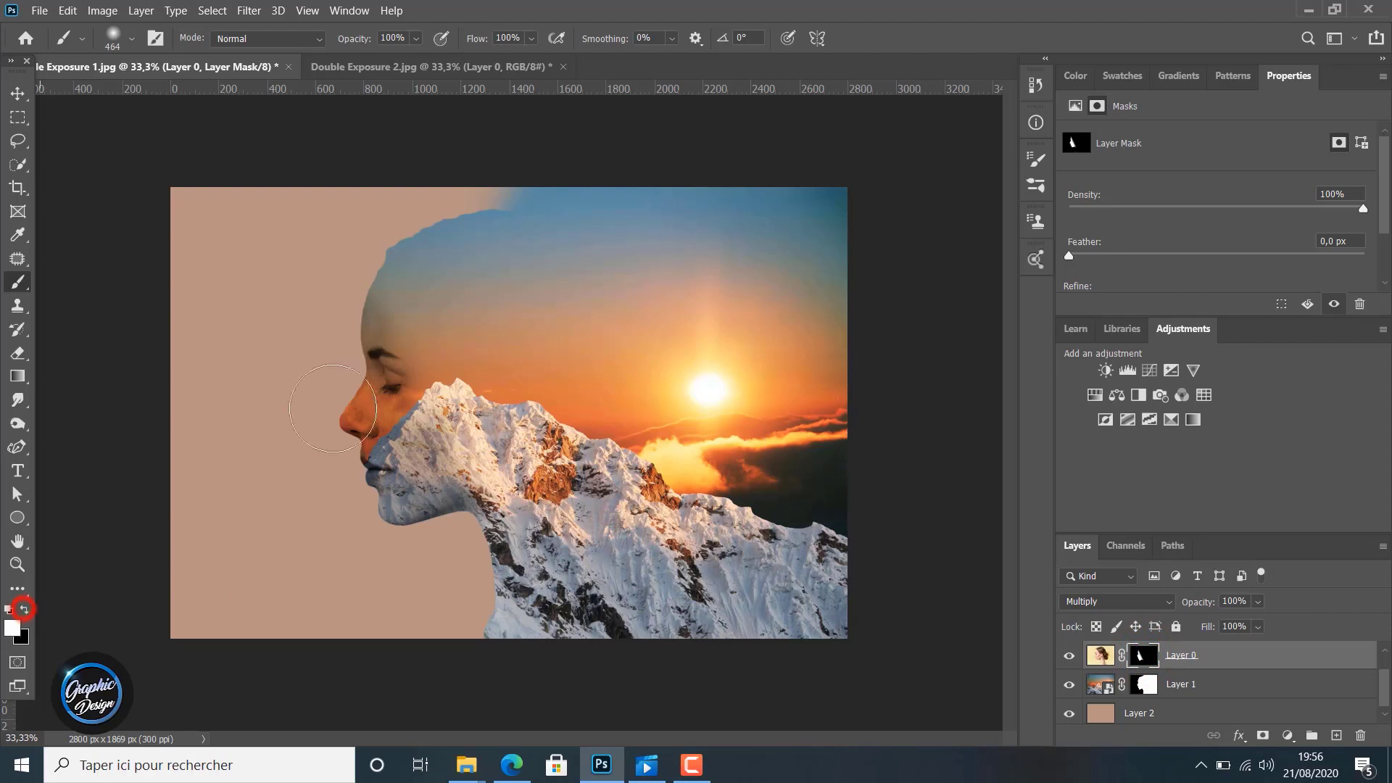
Paint white on Layer 0's mask to bring back the forehead, the front of the hair and the ear.
drag(414, 286, 530, 472)
mouse_move(521, 754)
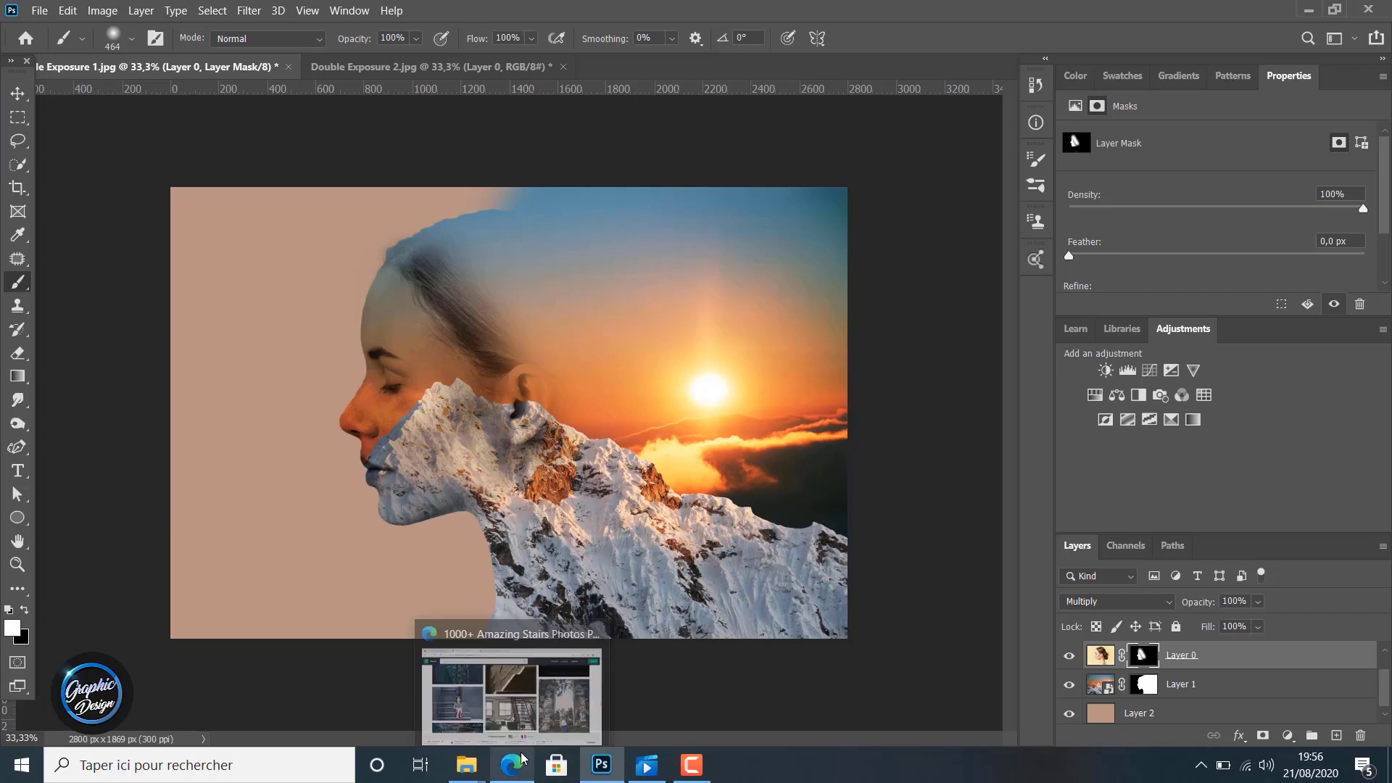
mouse_move(468, 257)
mouse_down()
mouse_move(464, 239)
mouse_move(512, 285)
mouse_up()
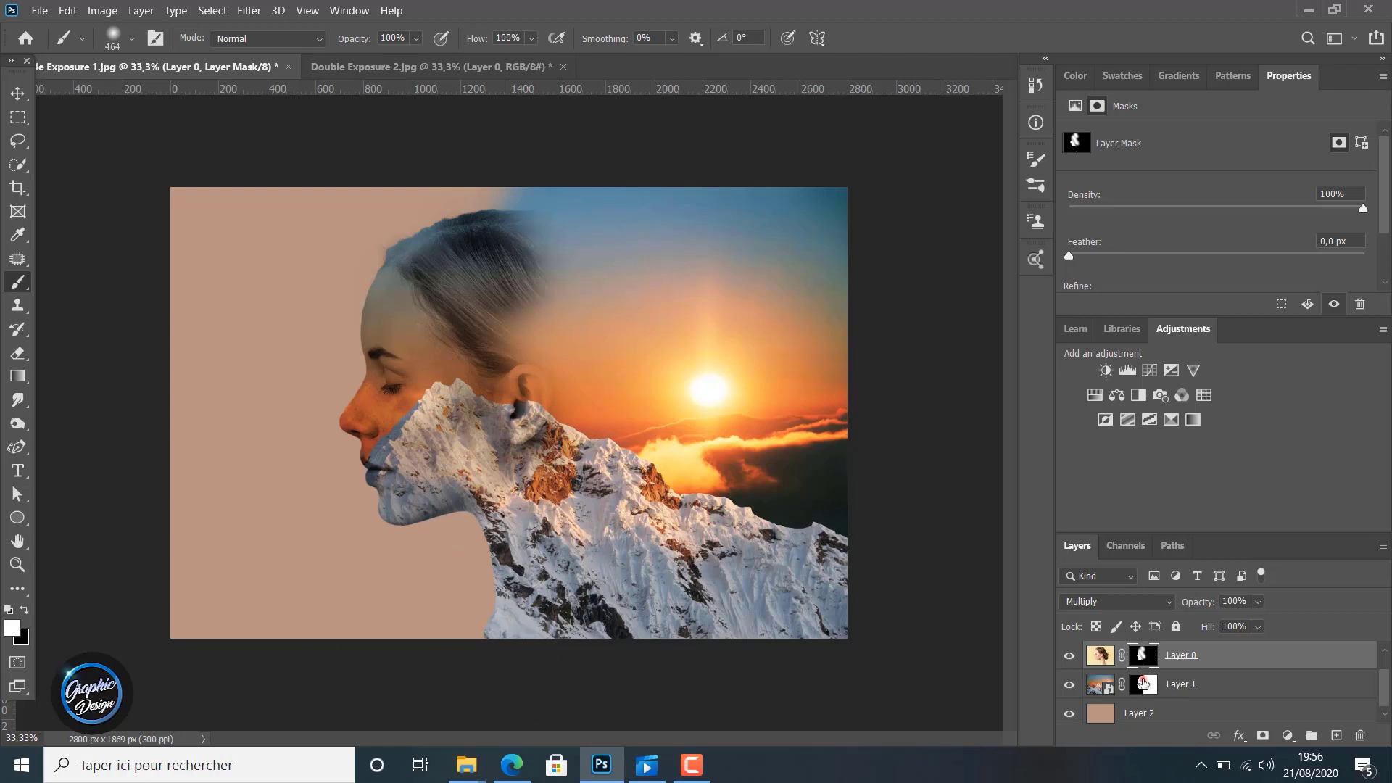
Paint black on Layer 1's mask to fade the landscape around the forehead, the top of the head and the front of the neck.
click(1144, 682)
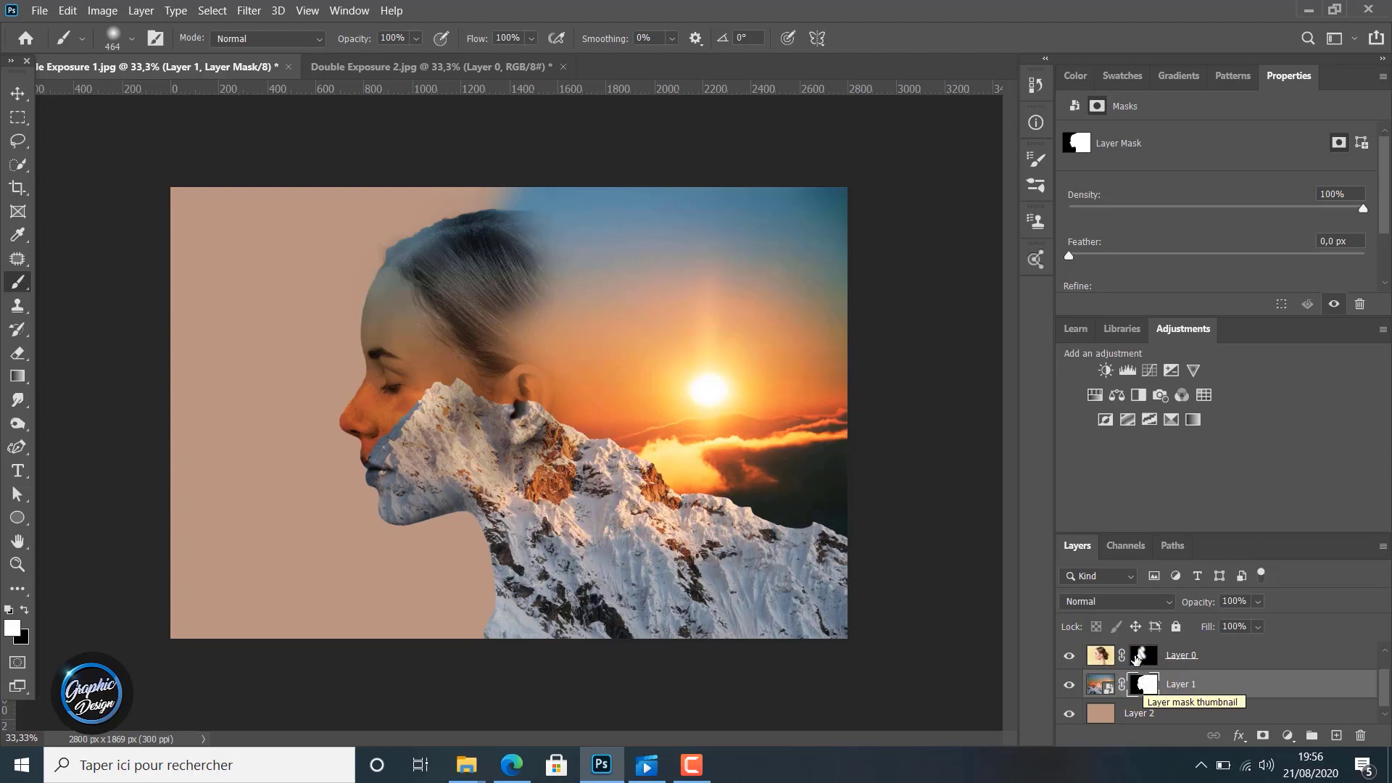
click(1148, 655)
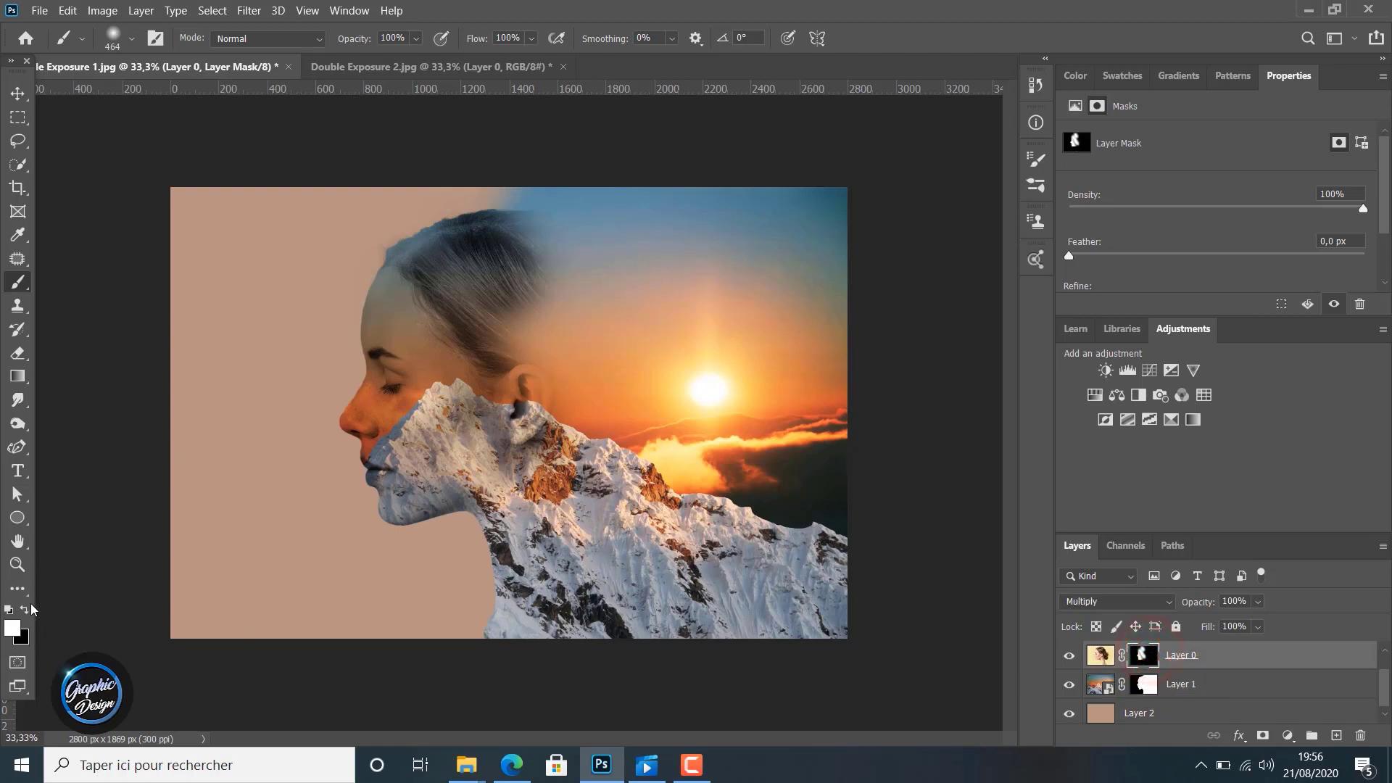
drag(544, 217, 533, 189)
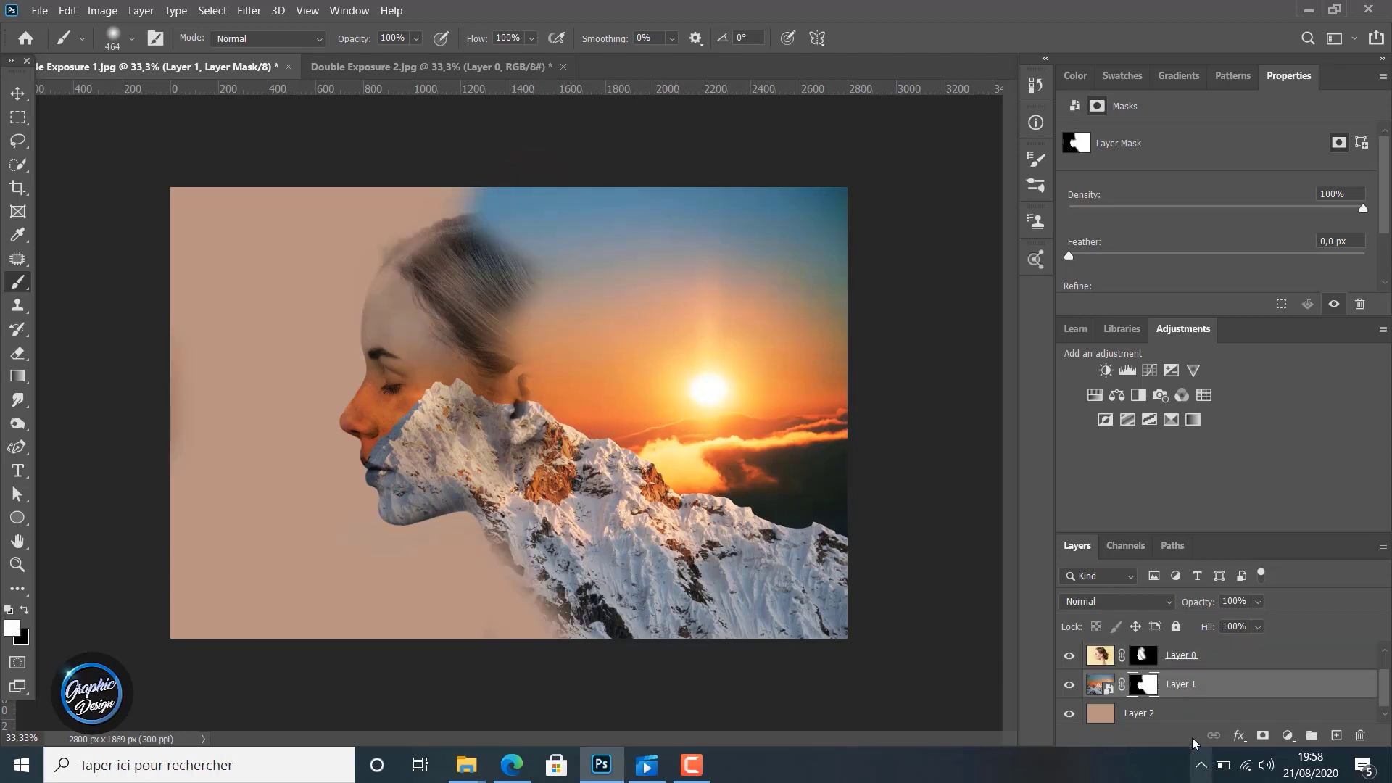
Rework Layer 0's mask by brushing the hair out in black, then painting the ear, hair and bun back in white.
click(1153, 658)
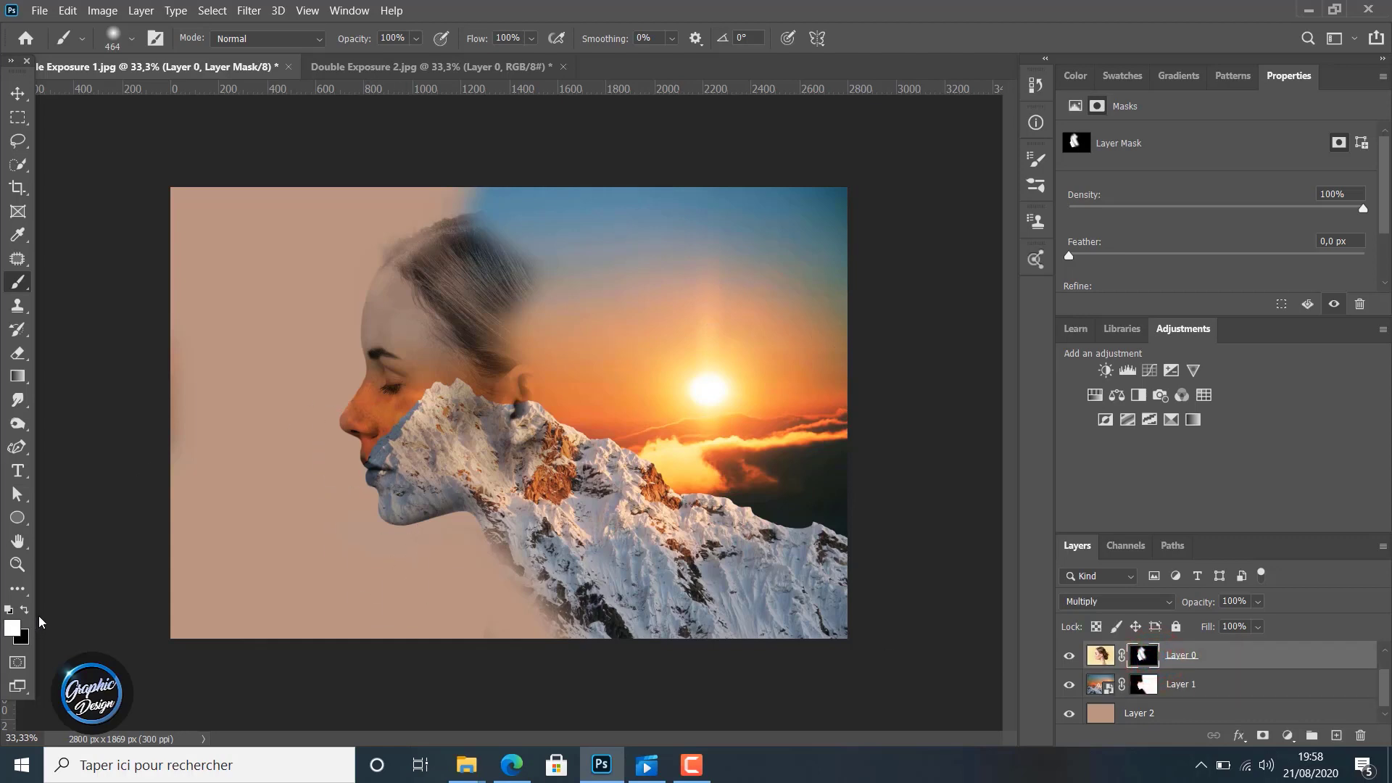
mouse_move(466, 233)
mouse_down()
mouse_move(588, 355)
mouse_move(511, 229)
mouse_up()
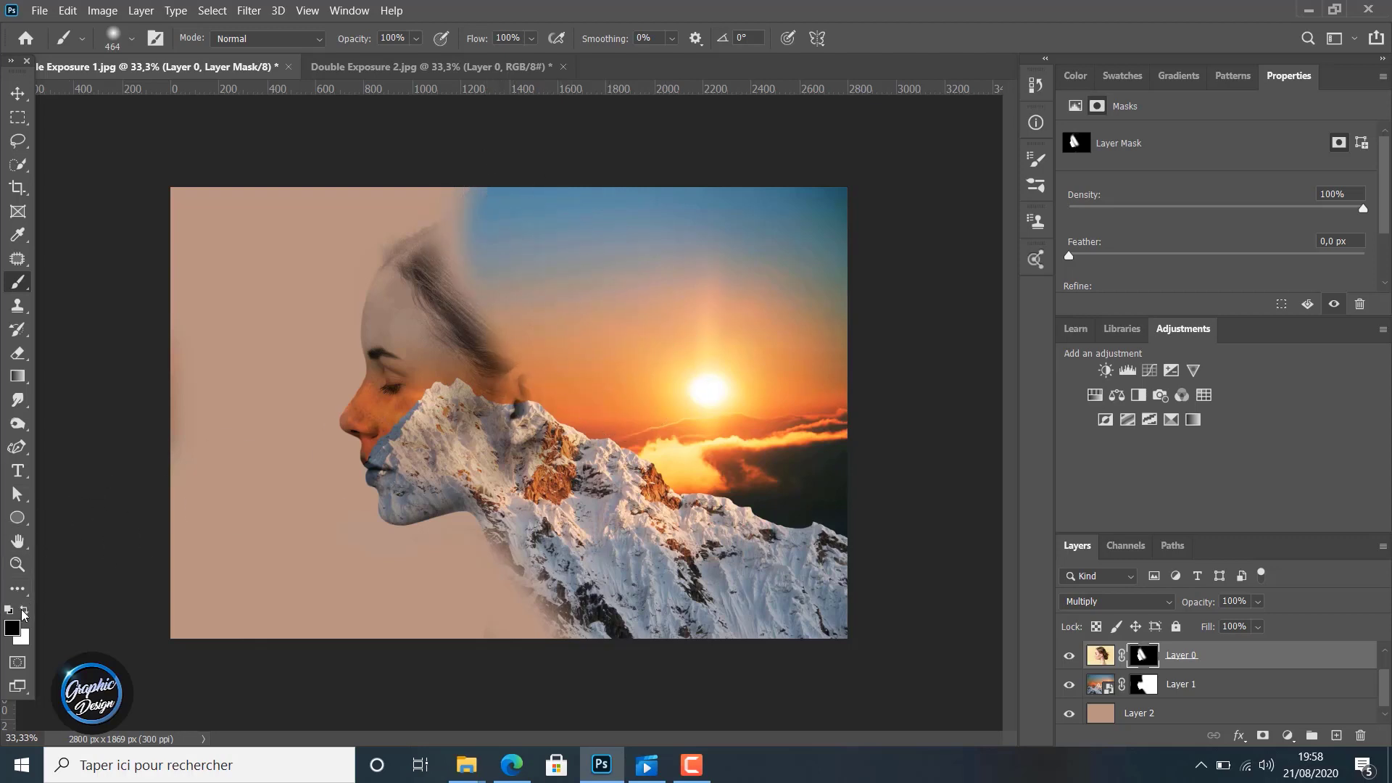
click(522, 382)
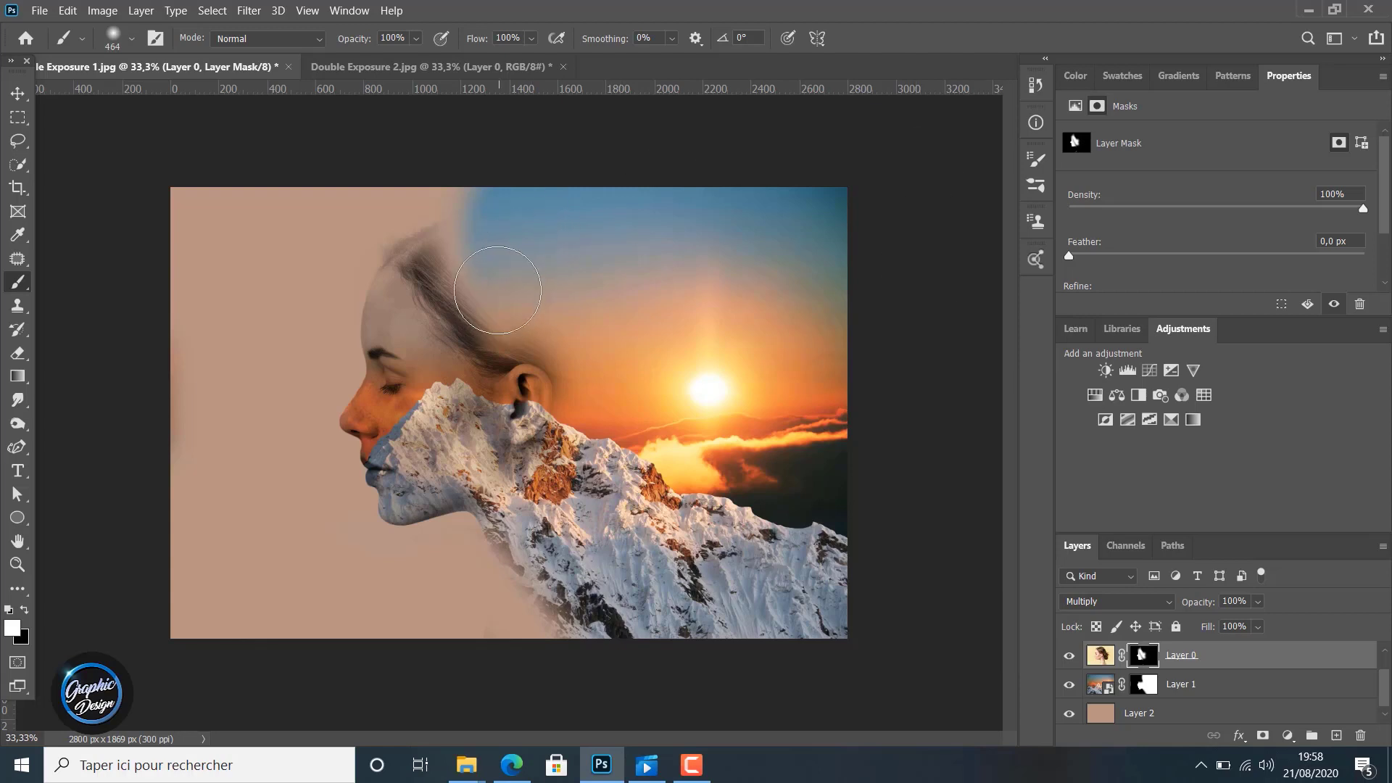
mouse_move(488, 218)
mouse_down()
mouse_move(503, 261)
mouse_move(494, 248)
mouse_move(631, 305)
mouse_move(609, 348)
mouse_move(483, 208)
mouse_move(606, 293)
mouse_move(657, 369)
mouse_move(637, 373)
mouse_move(674, 381)
mouse_move(656, 377)
mouse_up()
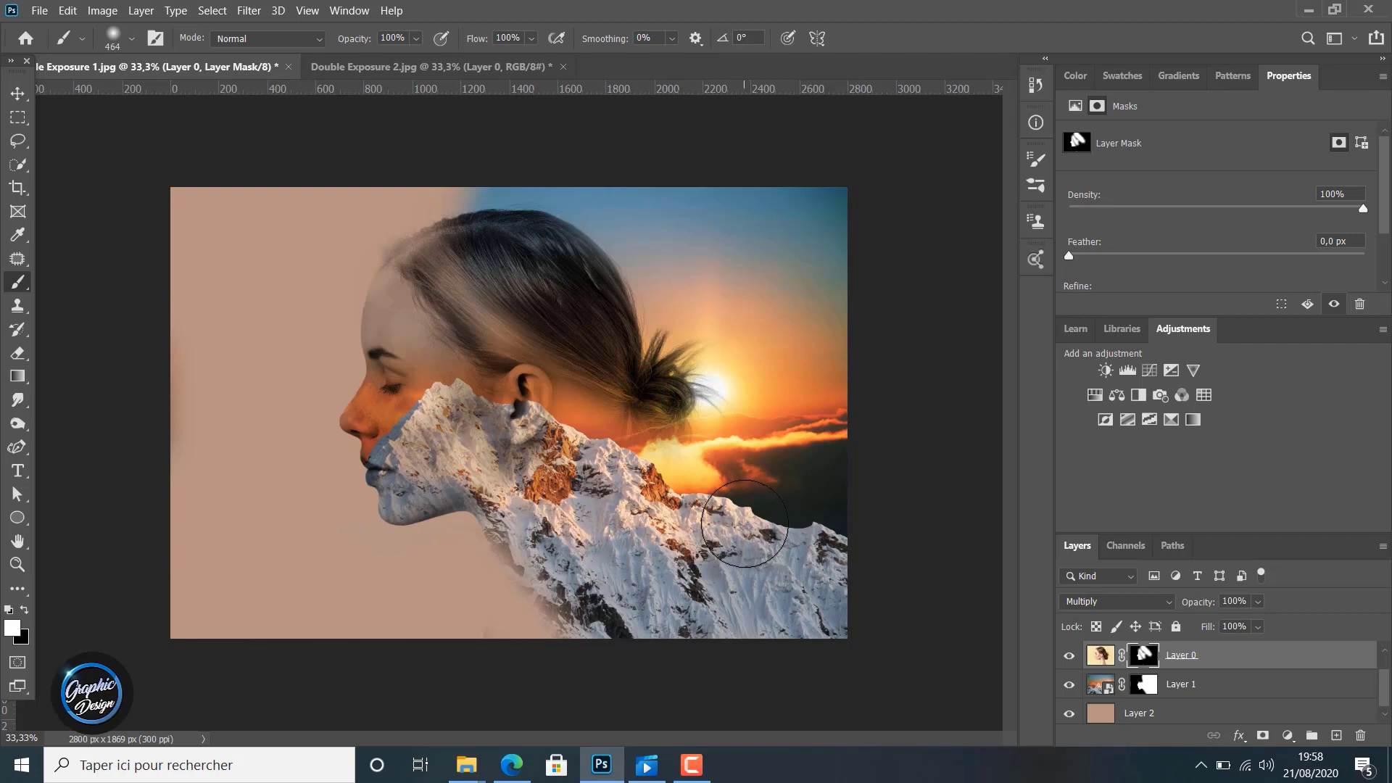
Paint black on Layer 1's mask to fade the blue sky above and behind the head into the tan background.
click(1135, 696)
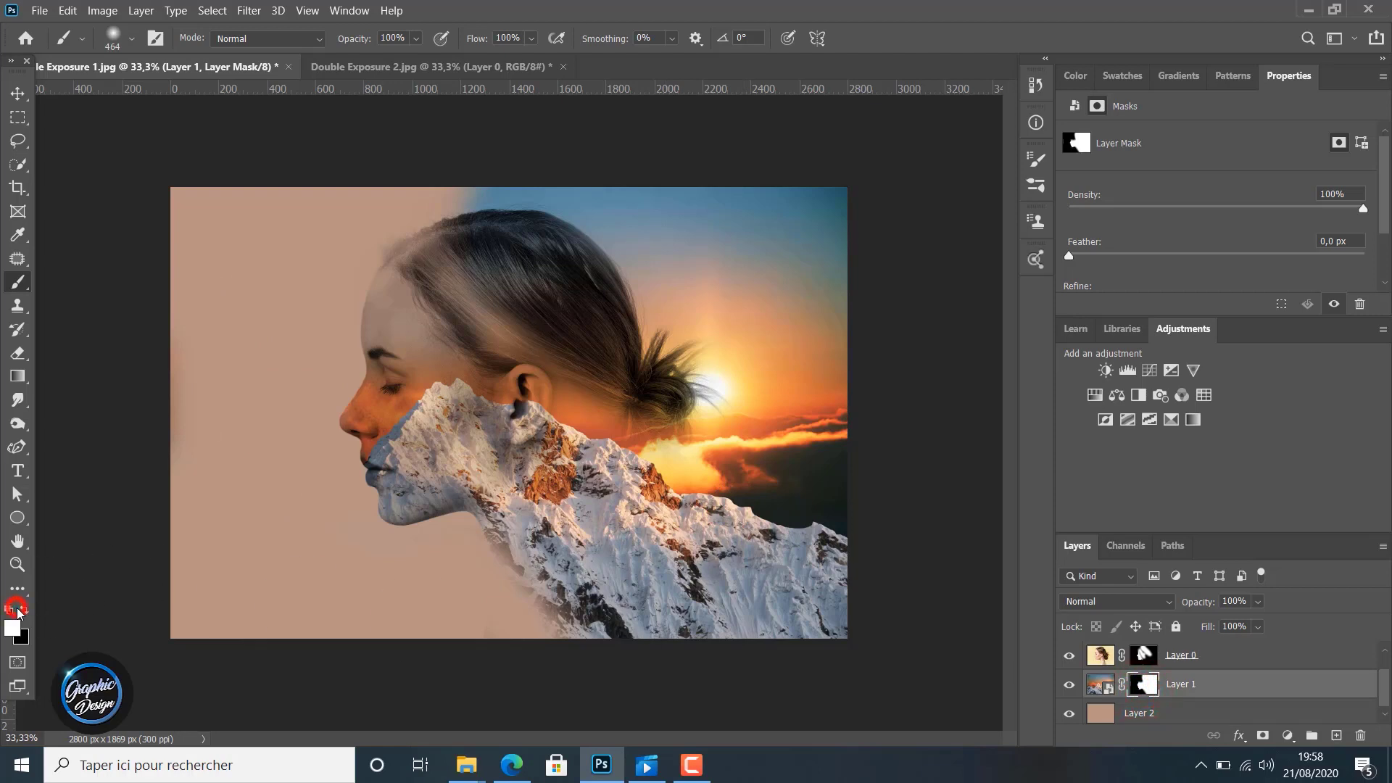
mouse_move(653, 180)
mouse_down()
mouse_move(909, 187)
mouse_move(688, 194)
mouse_move(500, 178)
mouse_move(535, 149)
mouse_up()
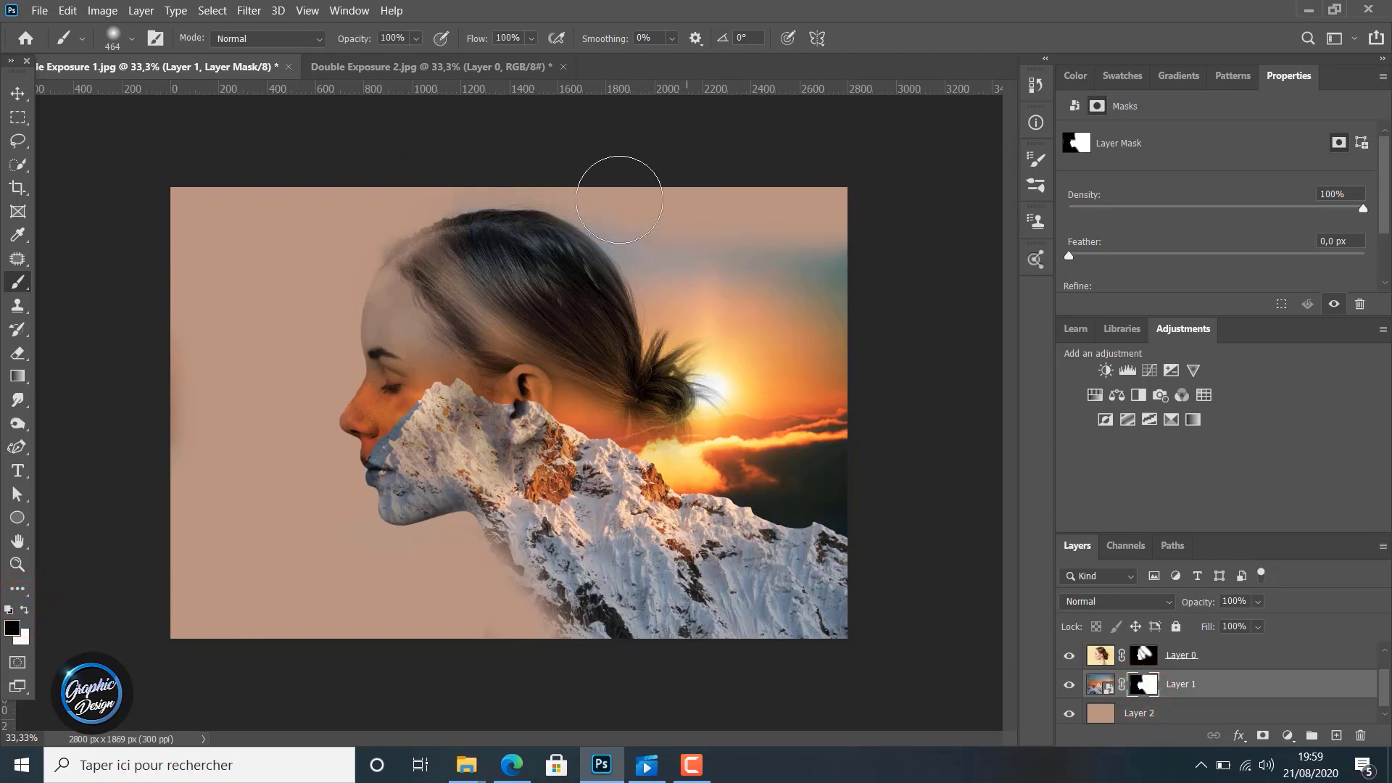
mouse_move(666, 212)
mouse_down()
mouse_move(854, 217)
mouse_move(768, 228)
mouse_move(873, 274)
mouse_move(810, 260)
mouse_up()
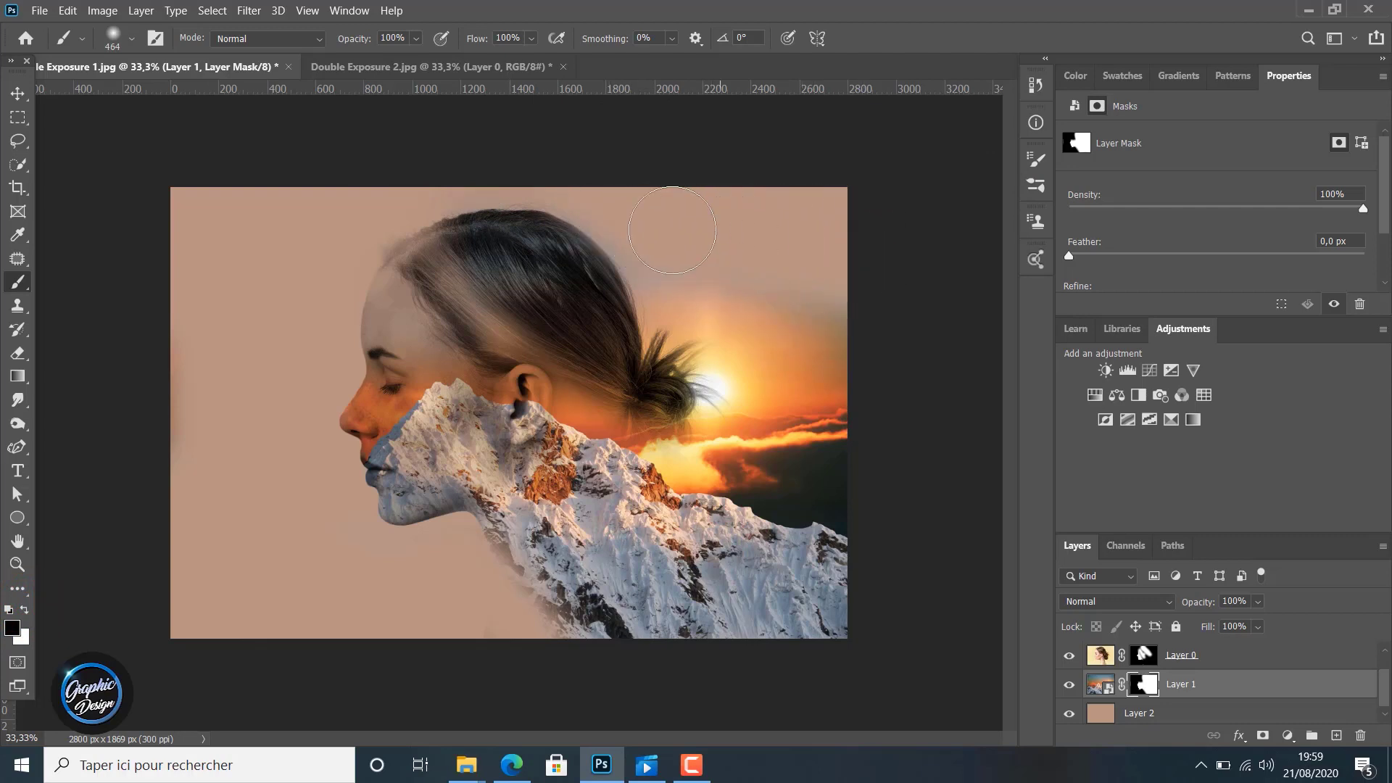
drag(861, 297, 935, 342)
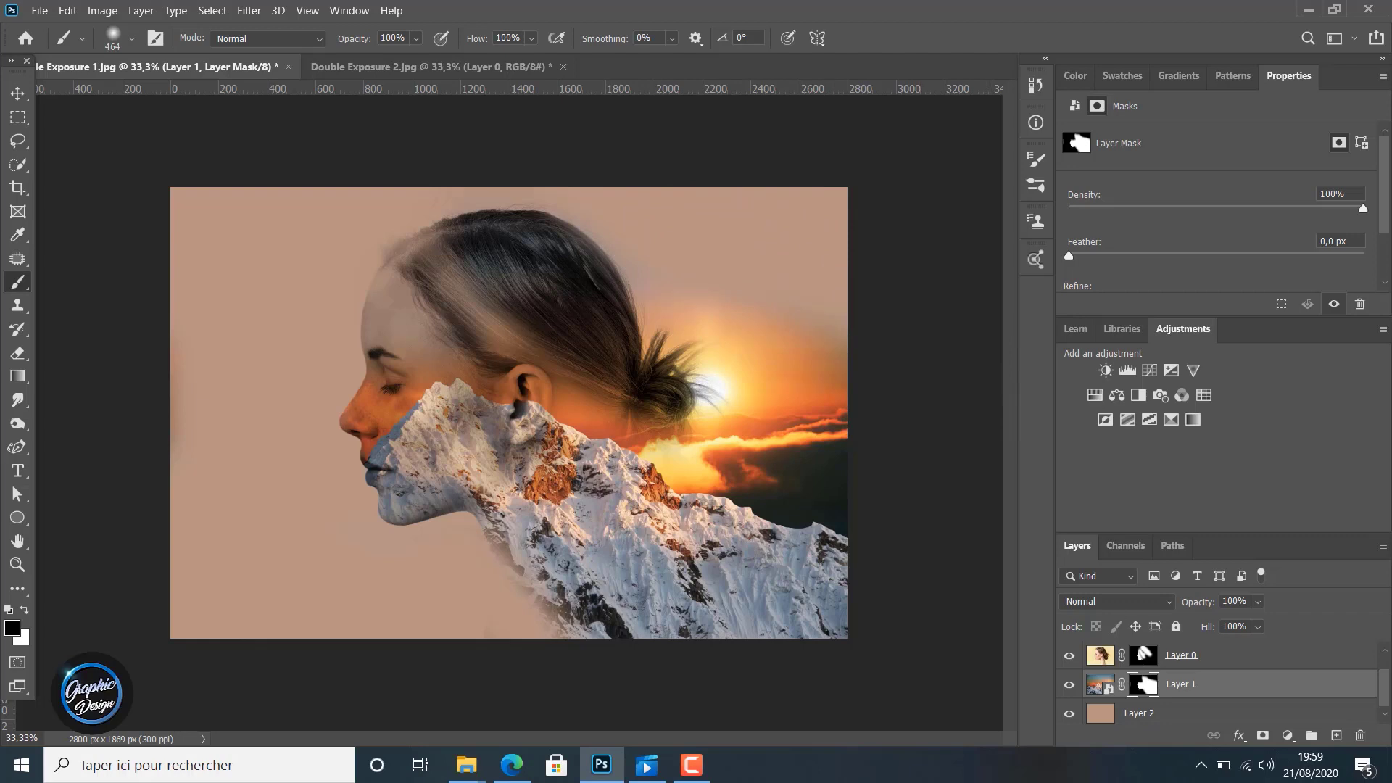
Rework the mountain's edge below the neck with white and black on Layer 1's mask, then brush black there on Layer 0's mask.
click(481, 627)
click(469, 635)
click(532, 572)
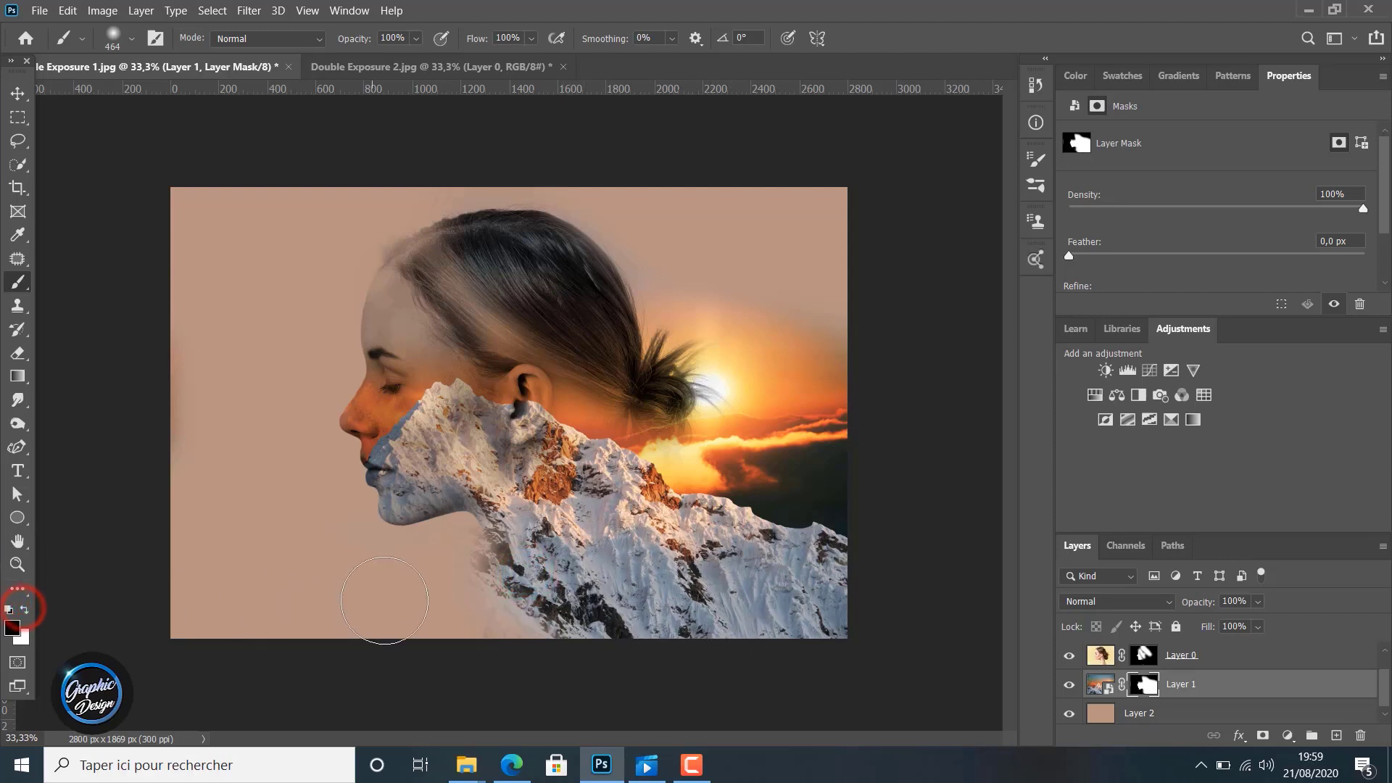
click(385, 601)
mouse_move(475, 621)
mouse_down()
mouse_move(503, 637)
mouse_move(448, 574)
mouse_move(493, 651)
mouse_up()
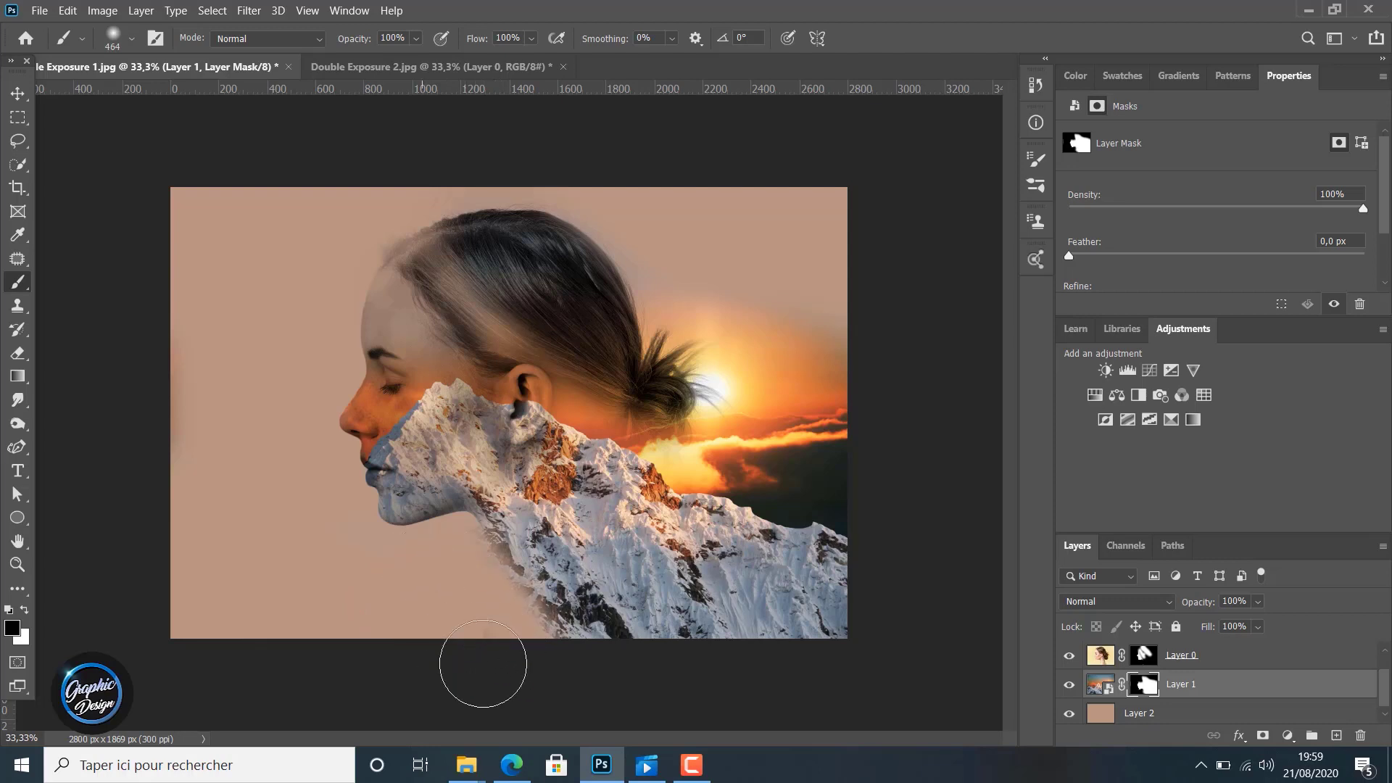
click(1144, 655)
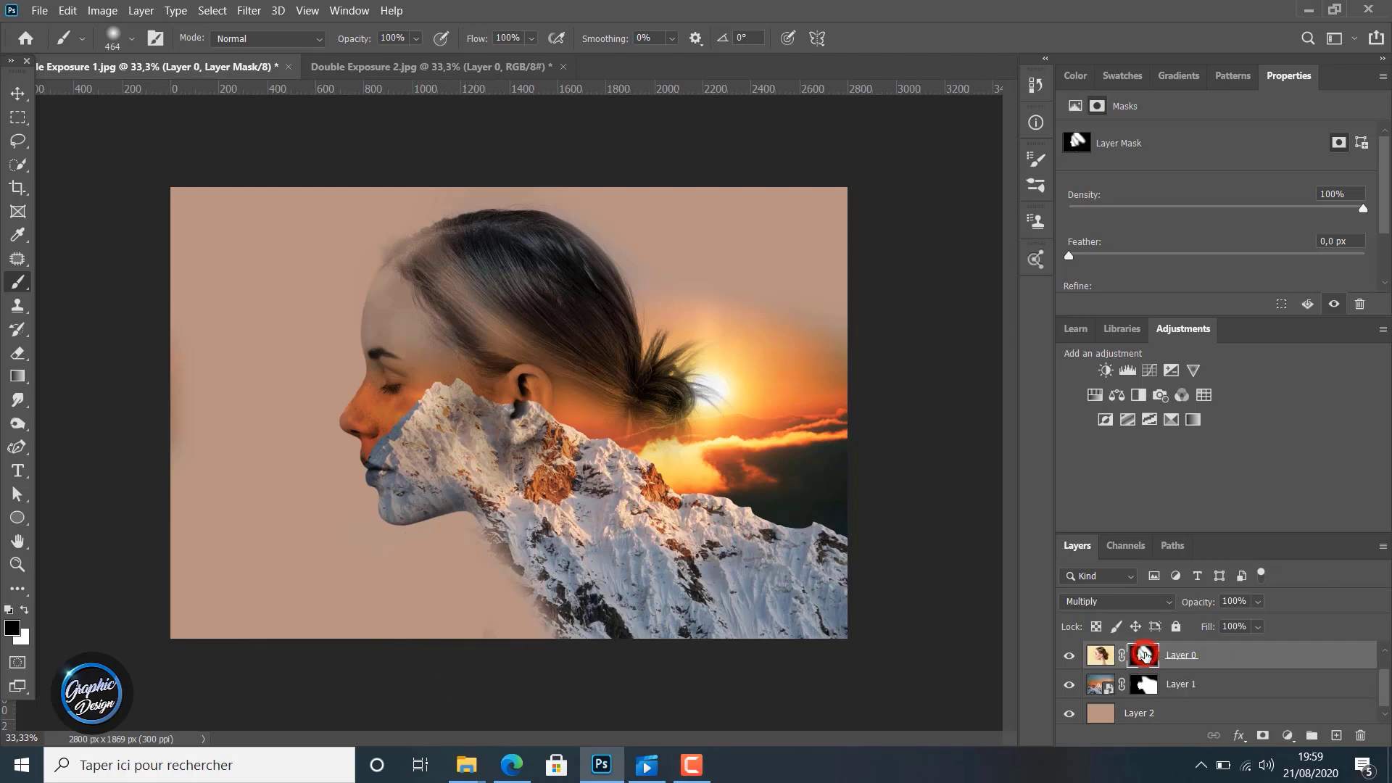
mouse_move(461, 621)
mouse_down()
mouse_move(526, 659)
mouse_move(441, 595)
mouse_move(480, 644)
mouse_move(433, 592)
mouse_move(490, 648)
mouse_move(445, 583)
mouse_move(486, 663)
mouse_up()
Set the Black & White 1 adjustment's Reds to 75 and Yellows to -2.
scroll(1155, 672, up, 1)
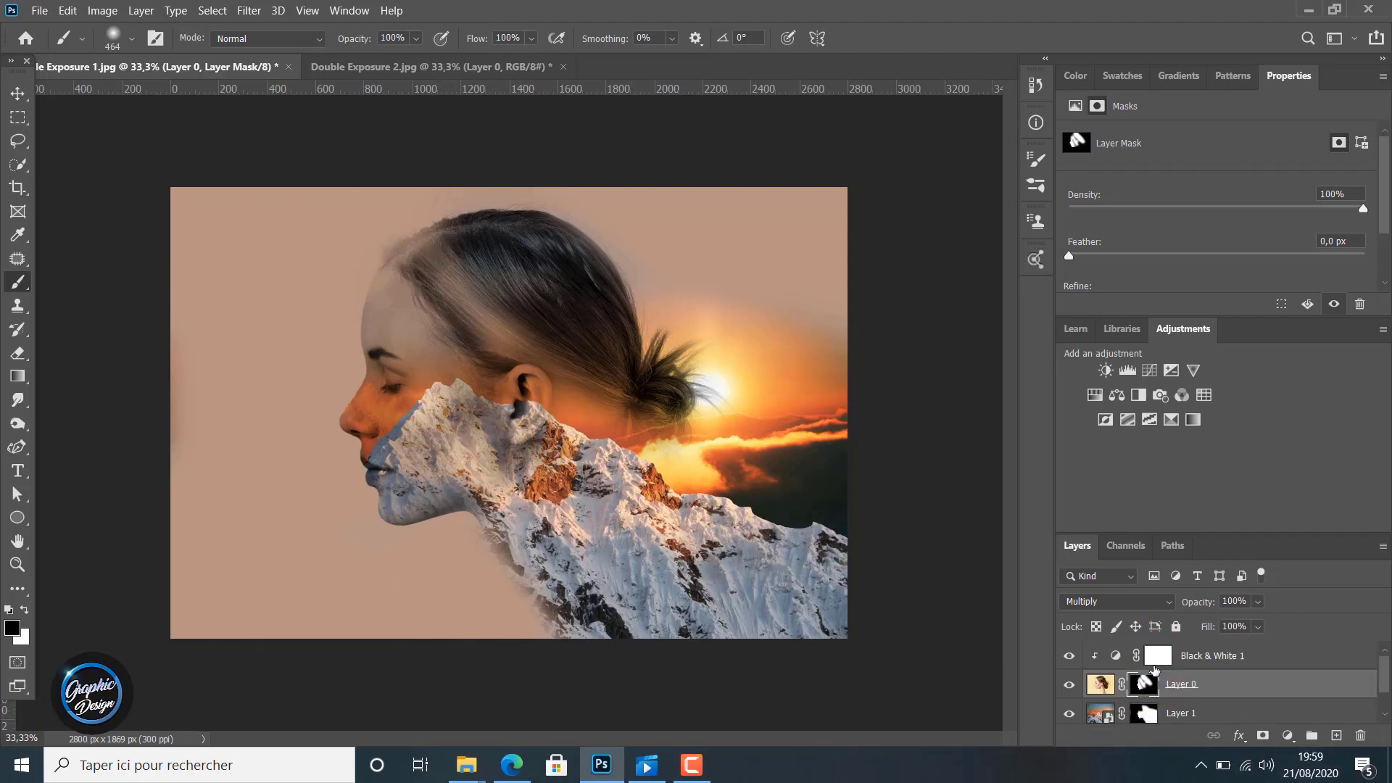
click(1158, 657)
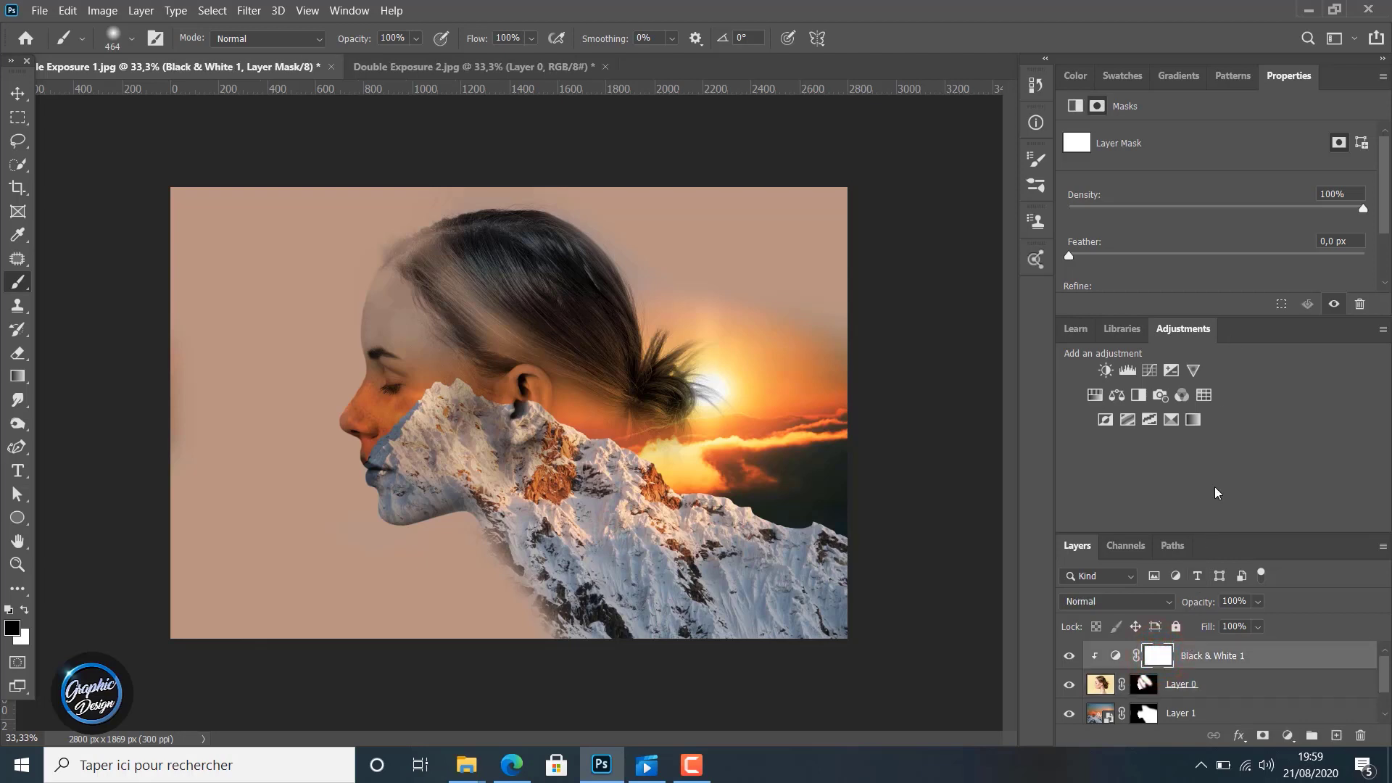
click(1158, 657)
mouse_move(1383, 164)
mouse_down()
mouse_move(1383, 211)
mouse_move(1381, 161)
mouse_up()
click(1115, 656)
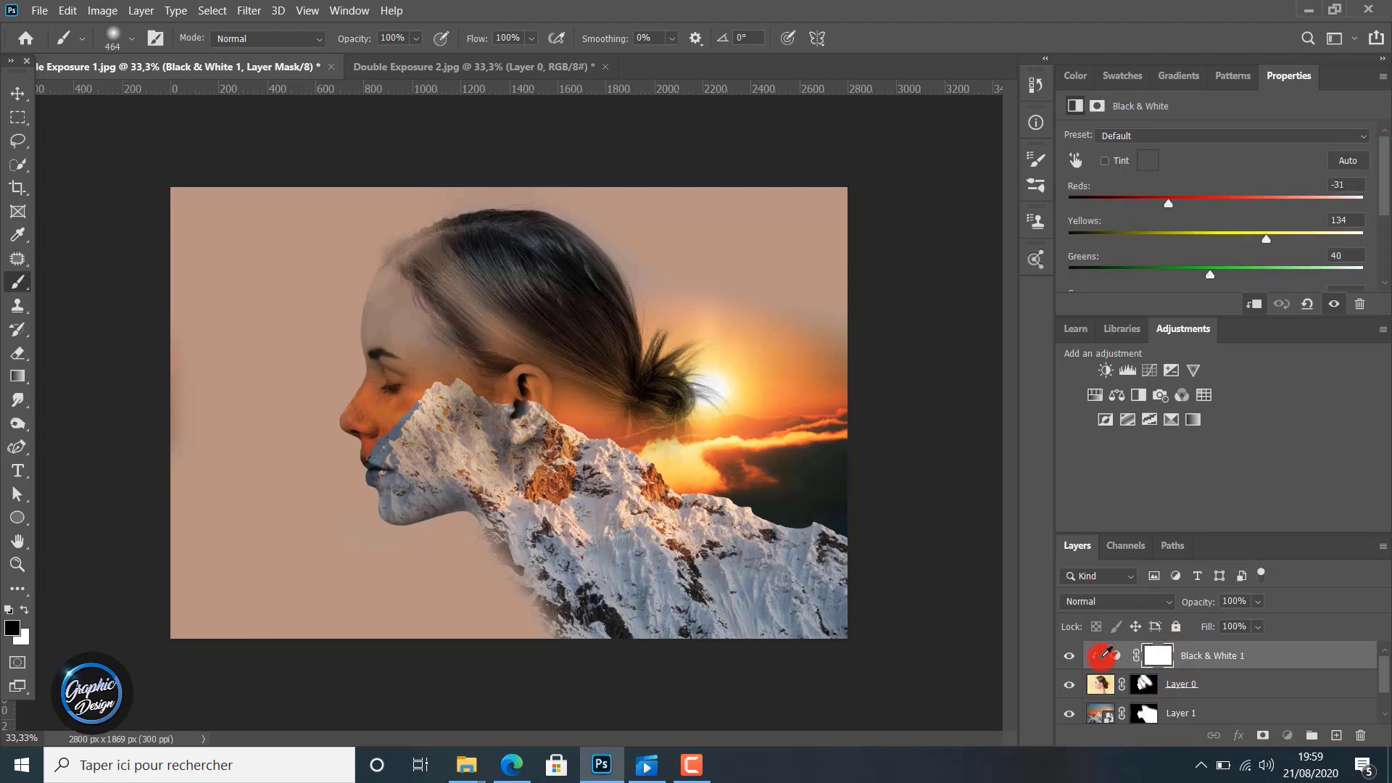
drag(1167, 207, 1186, 232)
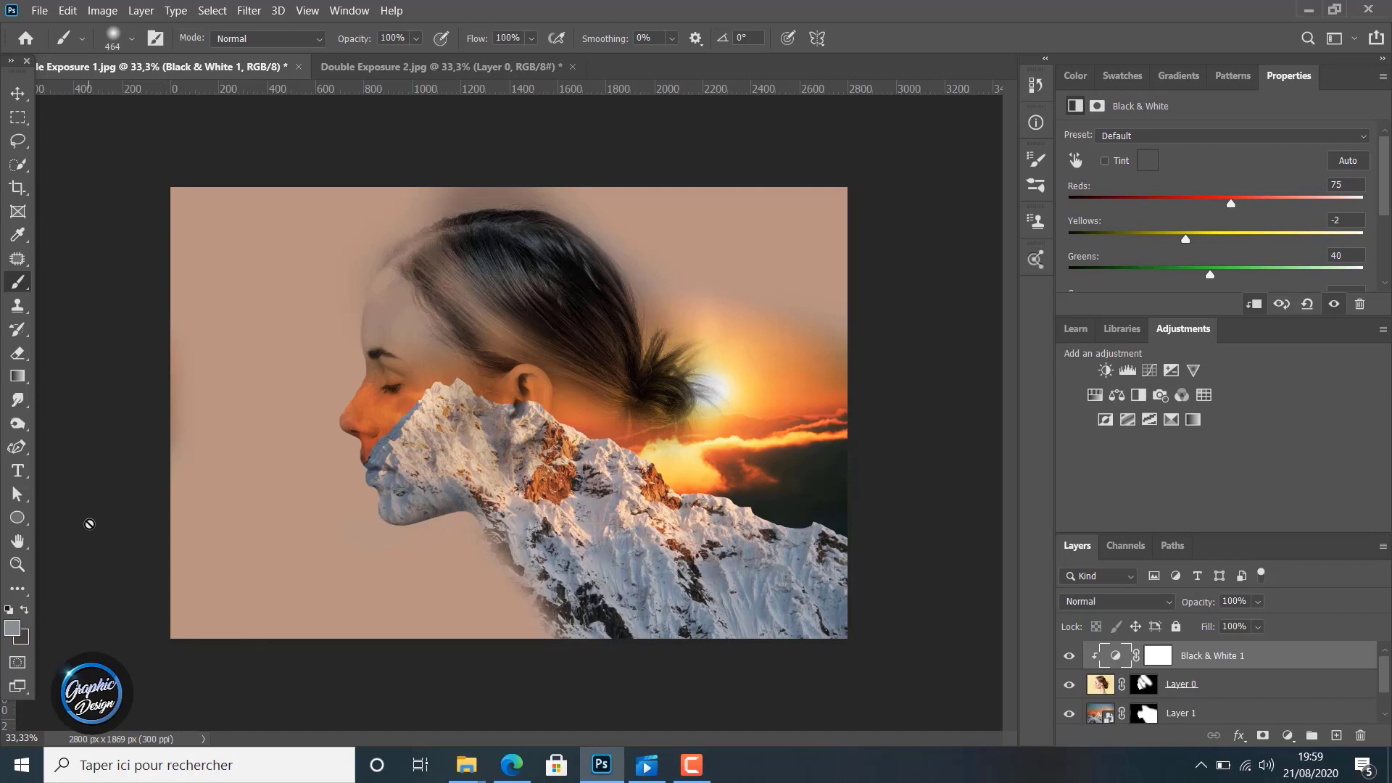
Crop away the empty tan area in front of the face, keeping the full image height.
click(18, 187)
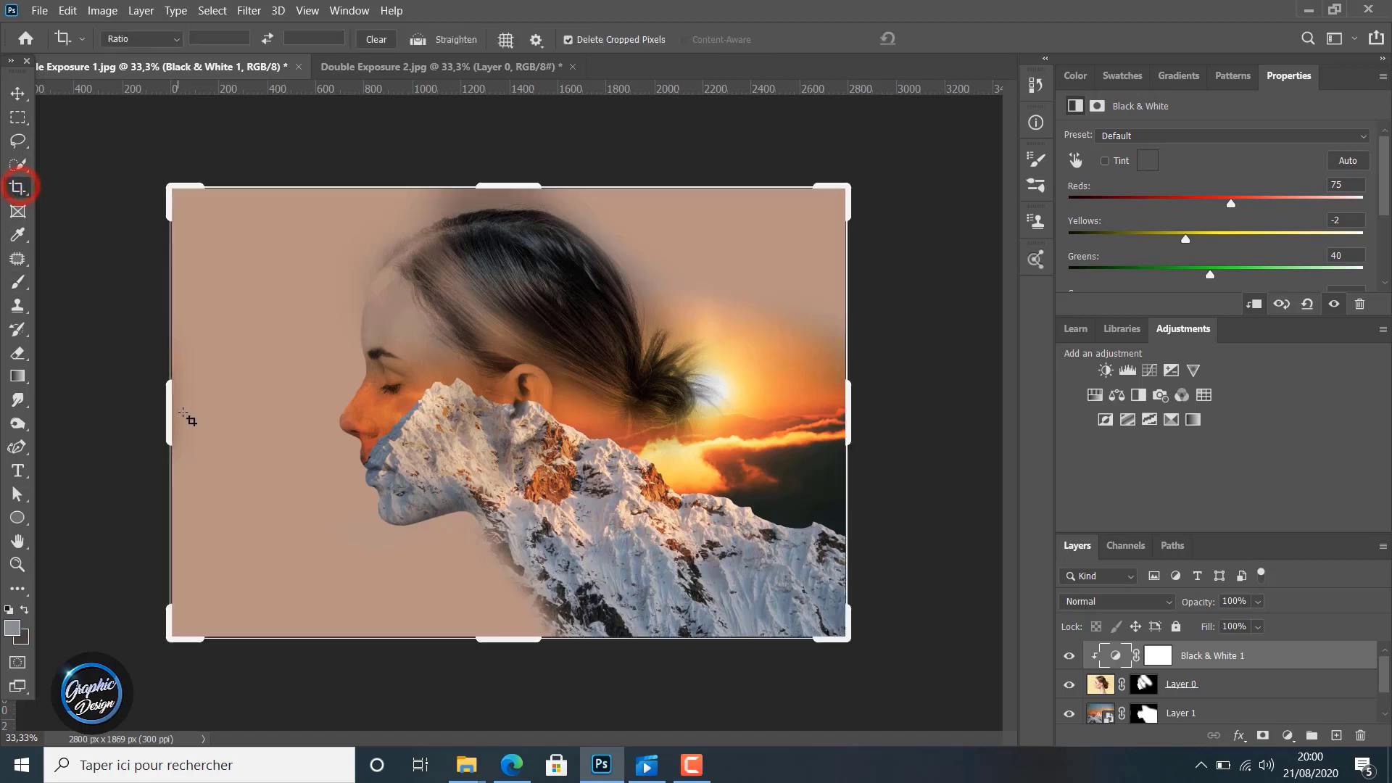
drag(168, 409, 252, 419)
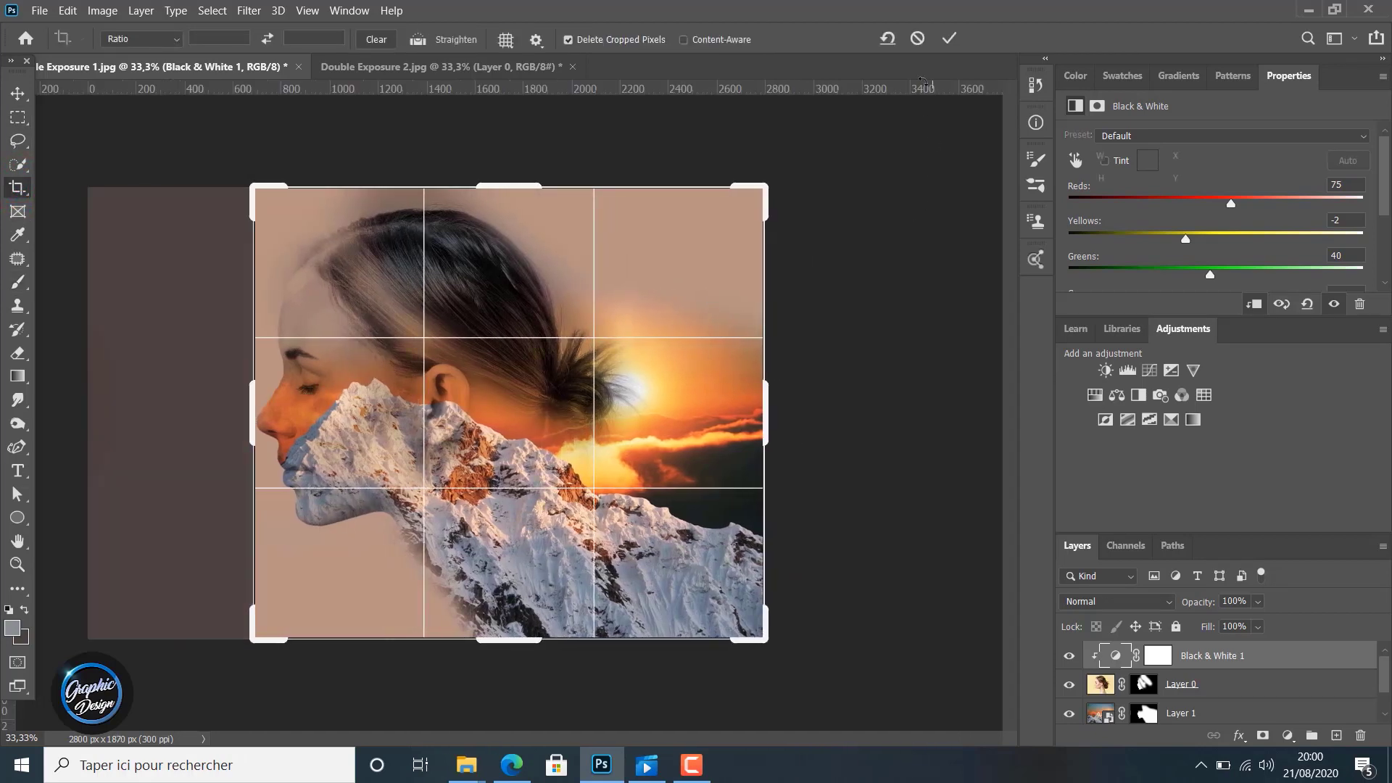
click(951, 43)
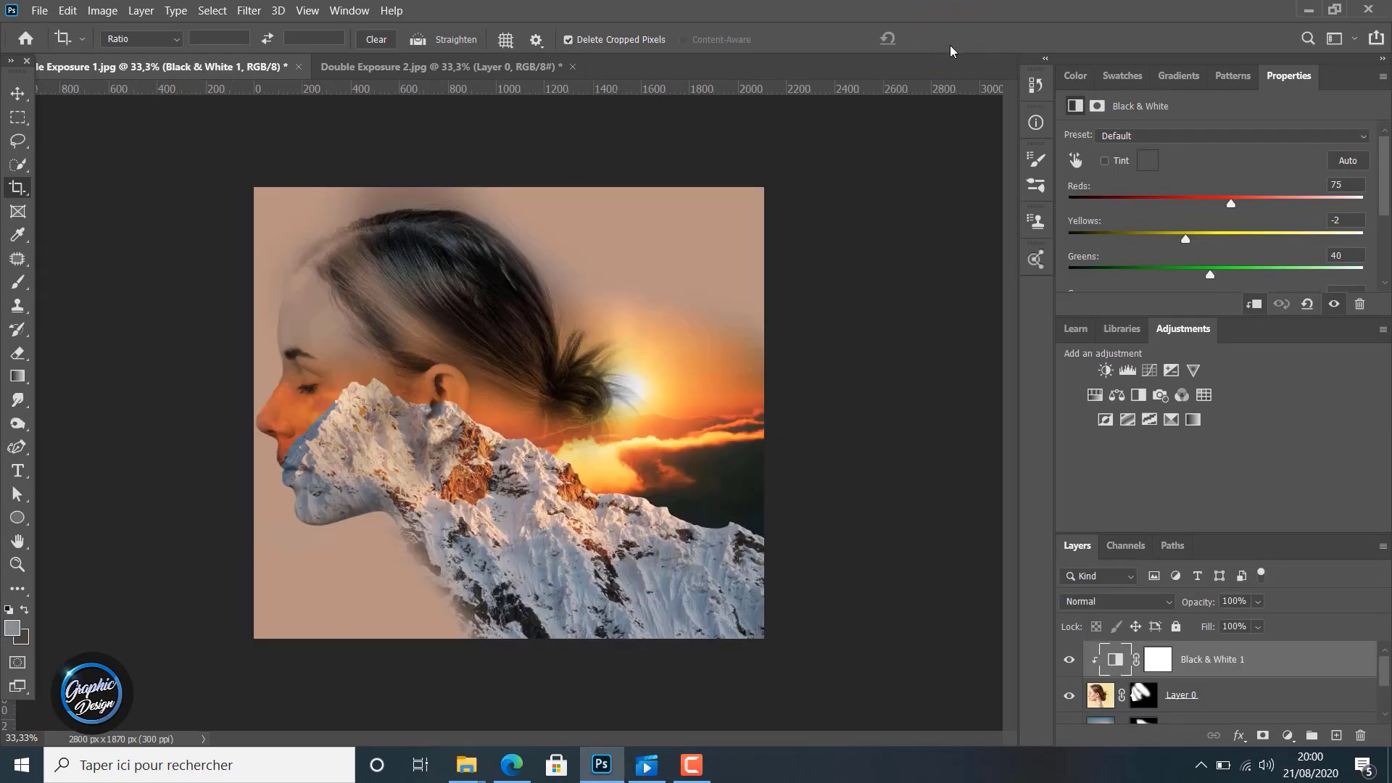